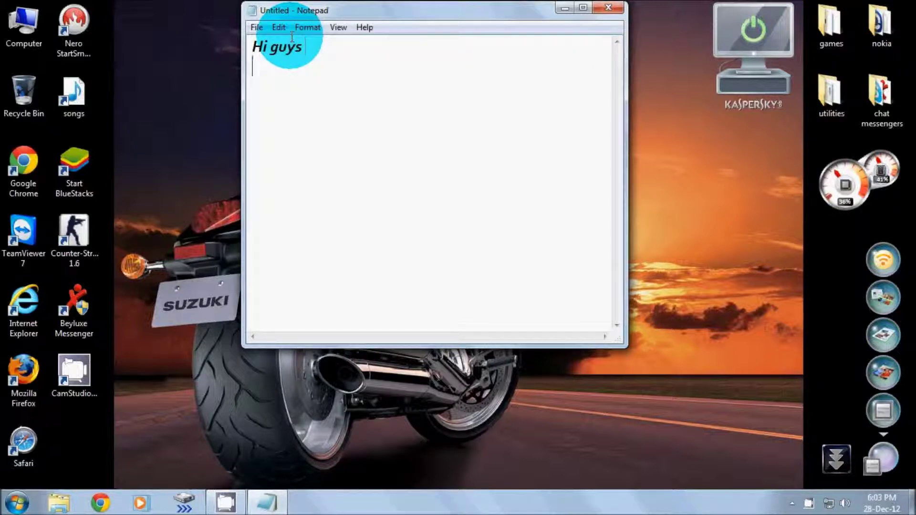
- Write "today i am going to show you how to add mods (vehicles) to gta san andreas" beneath the greeting in the note
{"action": "type", "text": "today i am going t"}
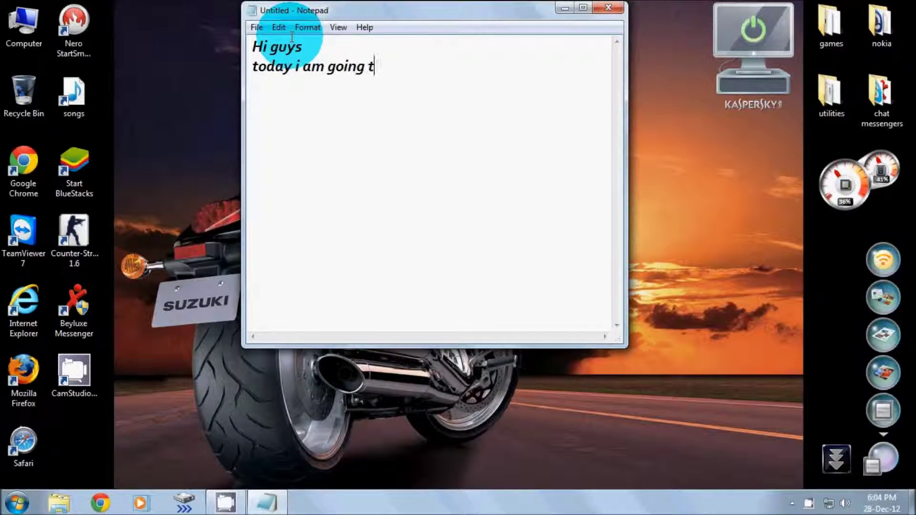
{"action": "type", "text": "o show you hoe to"}
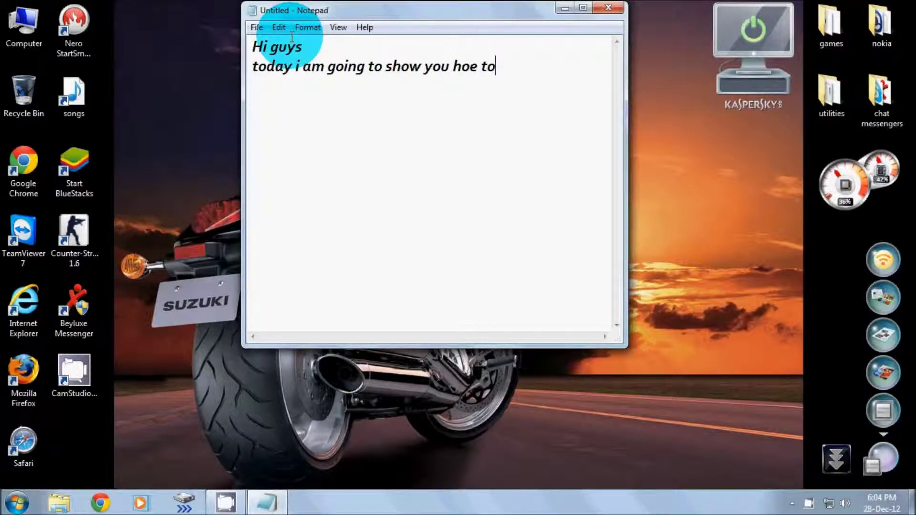
{"action": "key", "text": "BackSpace"}
{"action": "type", "text": "w"}
{"action": "key", "text": "Right"}
{"action": "type", "text": "dd mods"}
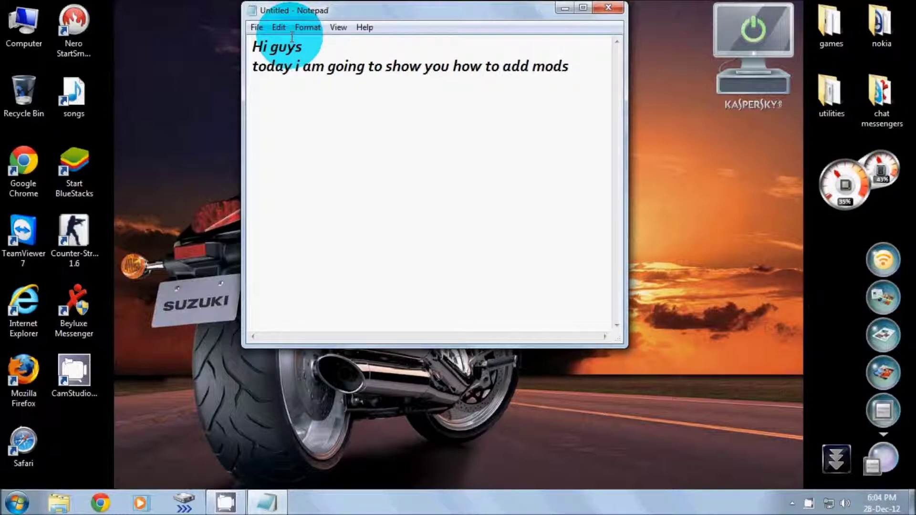
{"action": "type", "text": " (vehi"}
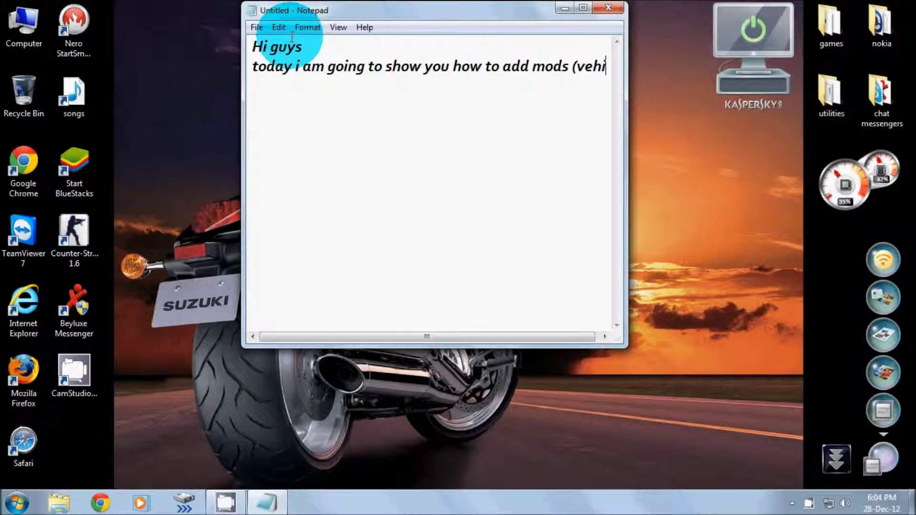
{"action": "type", "text": "cles)"}
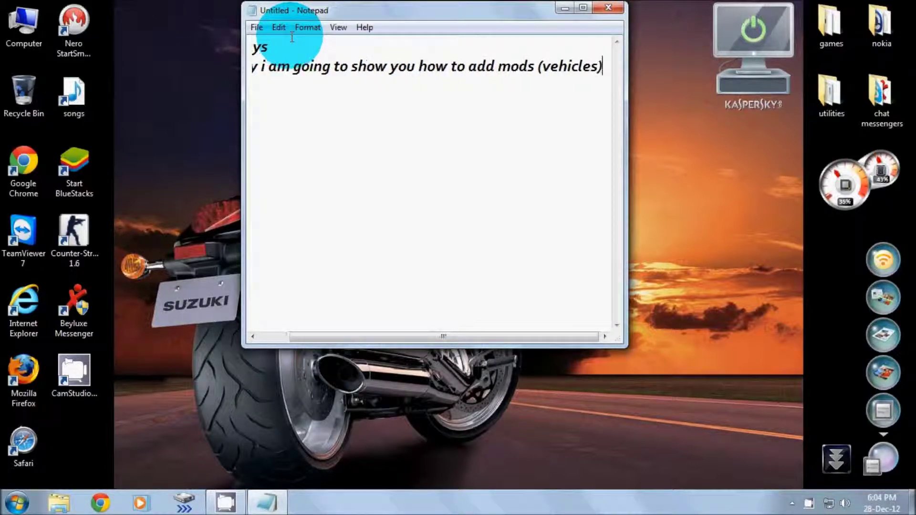
{"action": "type", "text": " to gta "}
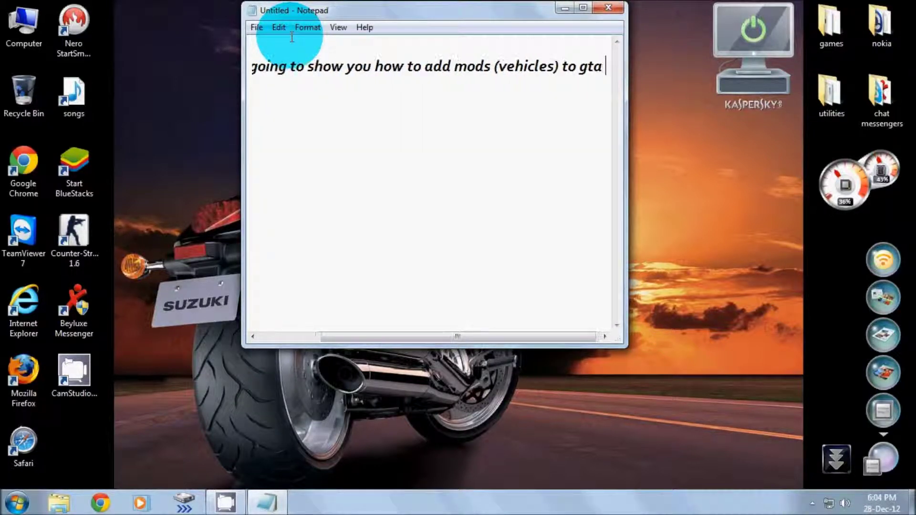
{"action": "type", "text": "san andreas"}
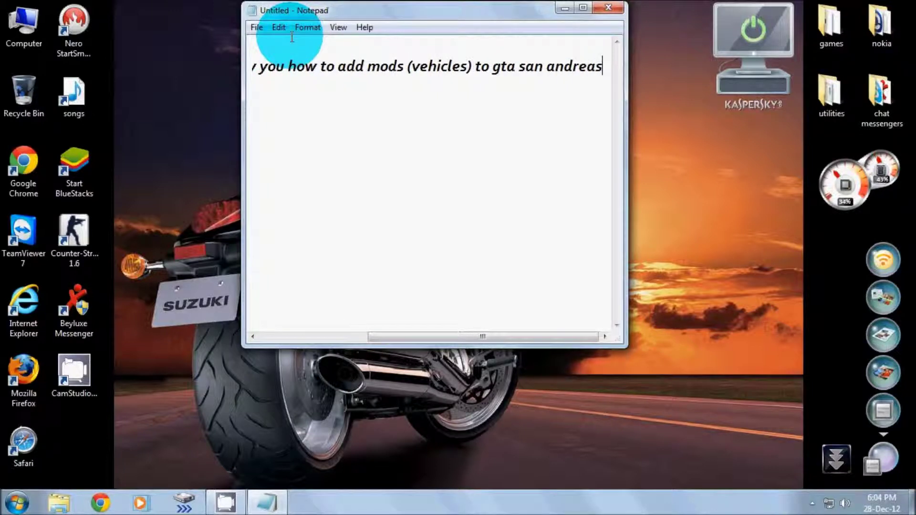
- Replace the note's text with "first" and, on a second line, "go and adownload"
{"action": "key", "text": "ctrl+a"}
{"action": "key", "text": "BackSpace"}
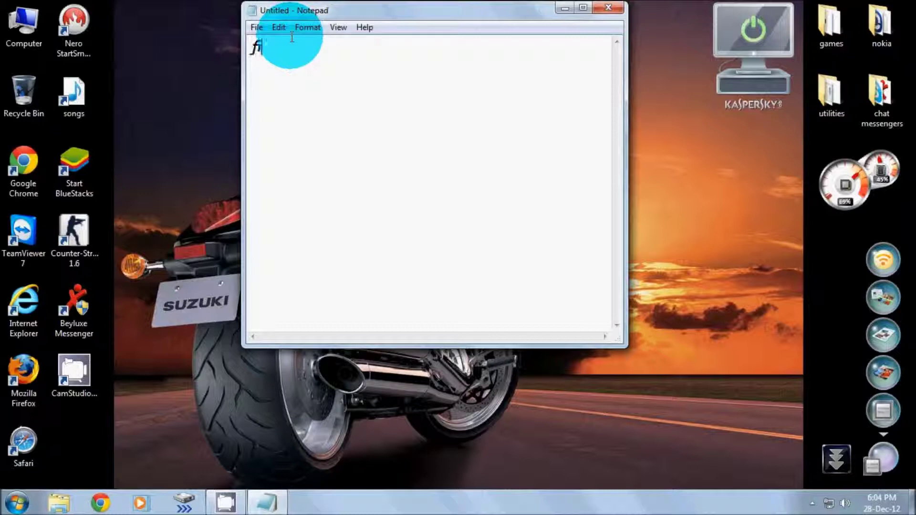
{"action": "type", "text": "first"}
{"action": "key", "text": "Return"}
{"action": "type", "text": "go"}
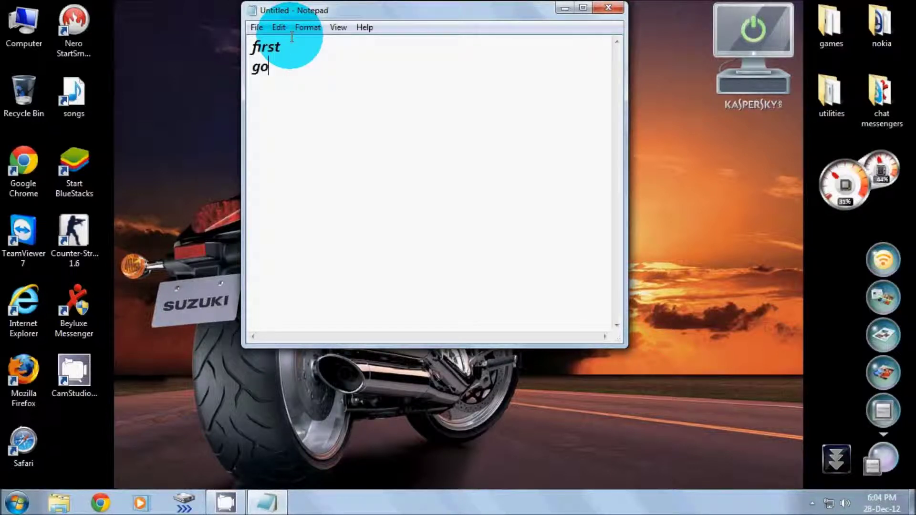
{"action": "type", "text": " to"}
{"action": "key", "text": "BackSpace"}
{"action": "key", "text": "BackSpace"}
{"action": "key", "text": "BackSpace"}
{"action": "type", "text": "and adownload "}
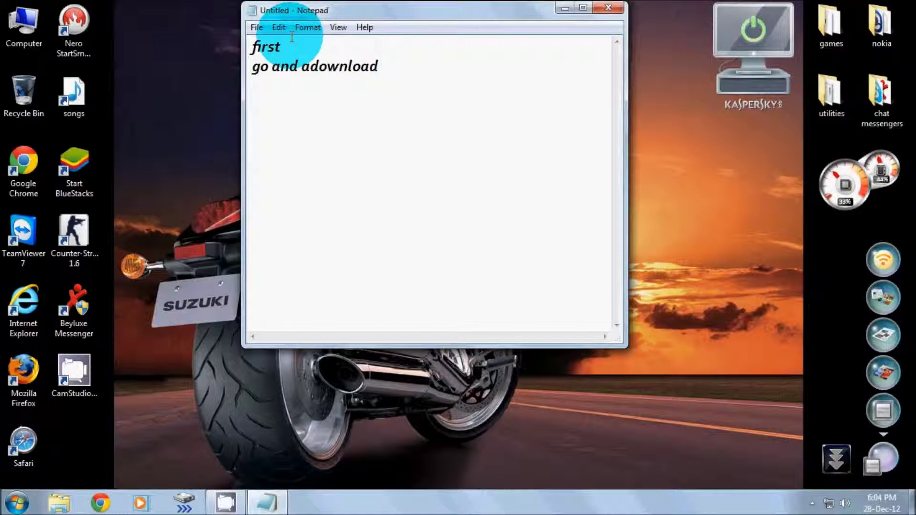
- Complete the second line with "SAMI (san andreas mod installer)", writing SAMI in capitals
{"action": "type", "text": "sami"}
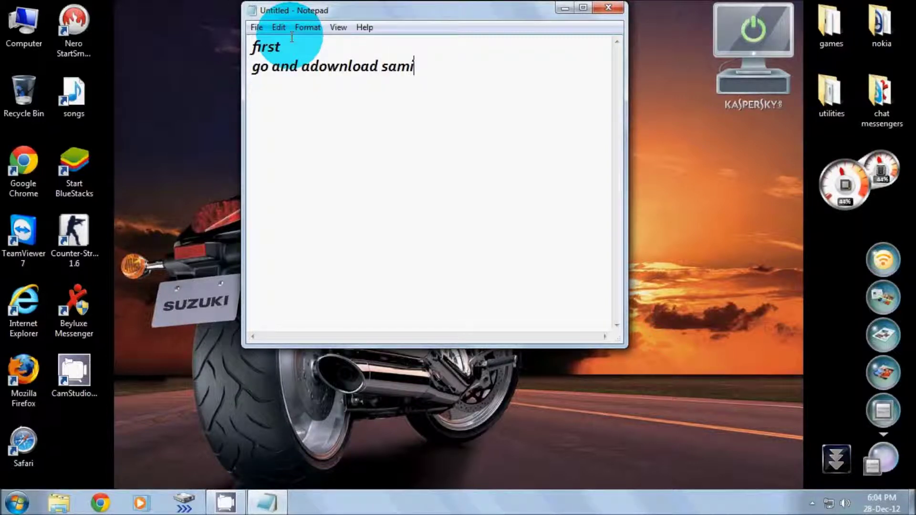
{"action": "key", "text": "BackSpace"}
{"action": "key", "text": "BackSpace"}
{"action": "key", "text": "BackSpace"}
{"action": "type", "text": "AMI"}
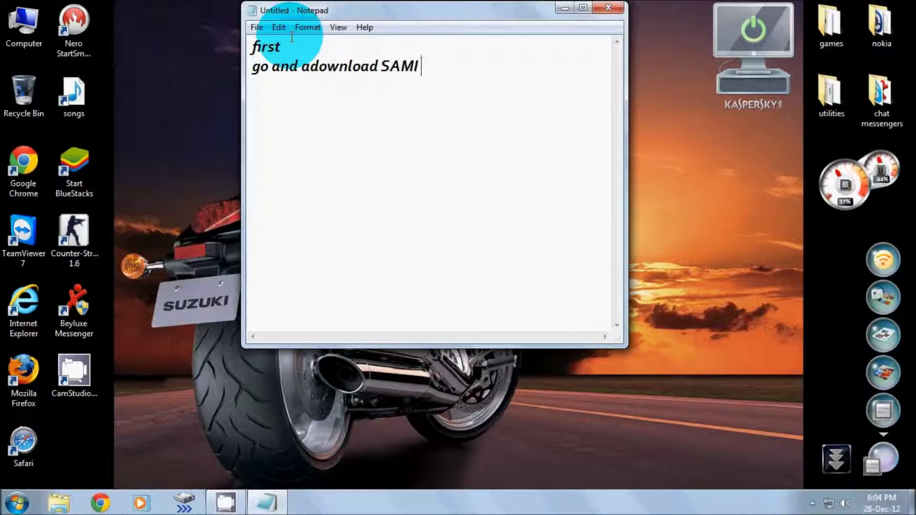
{"action": "type", "text": " (san andreas m"}
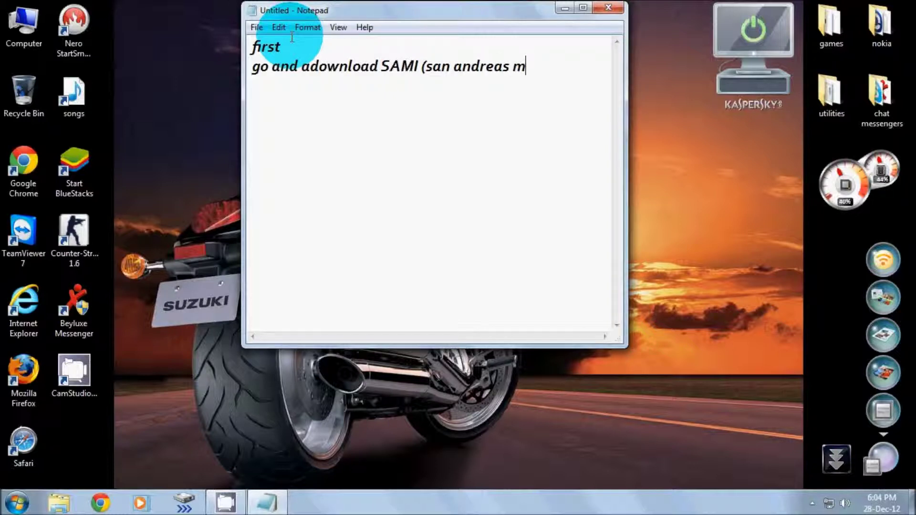
{"action": "type", "text": "od installer"}
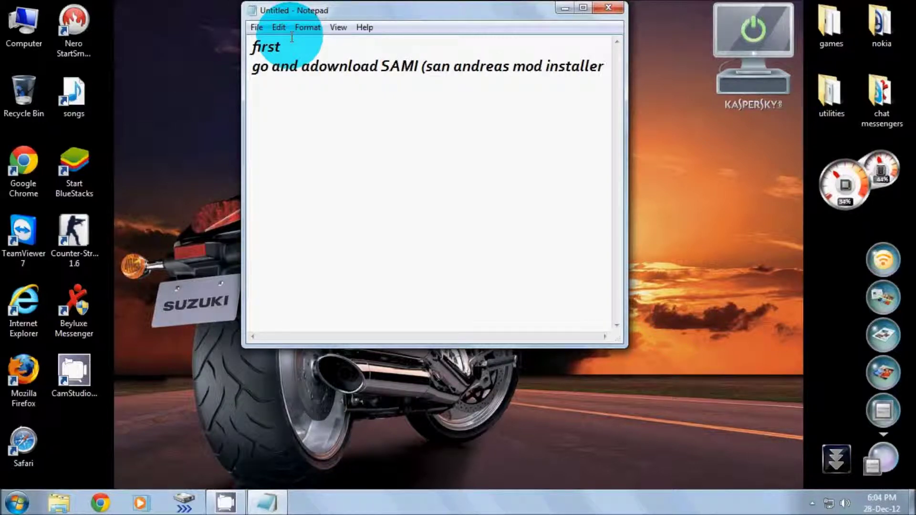
{"action": "type", "text": ")"}
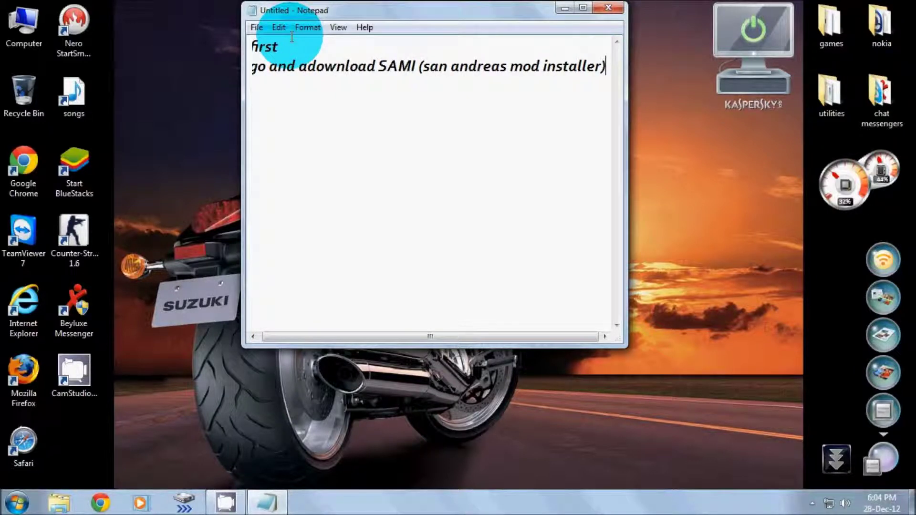
- Add a third line reading "link in description" to the note
{"action": "key", "text": "Return"}
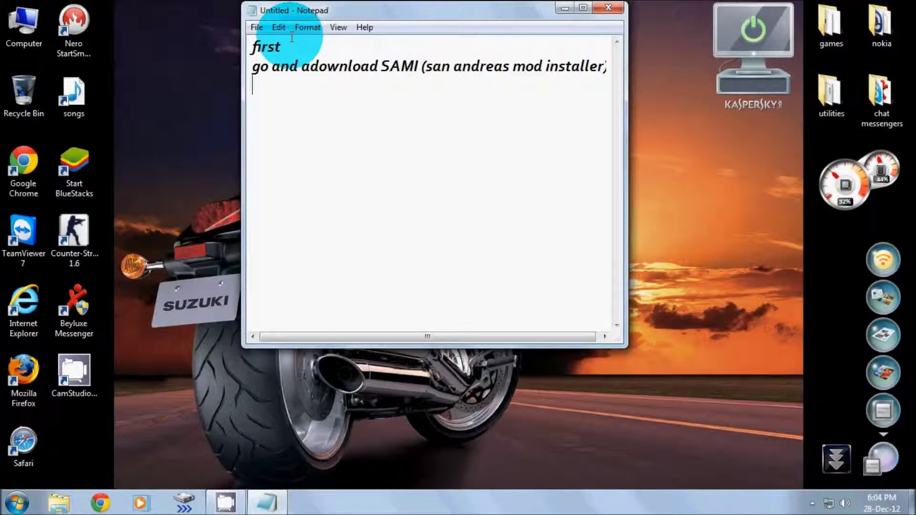
{"action": "type", "text": "link in descrioption"}
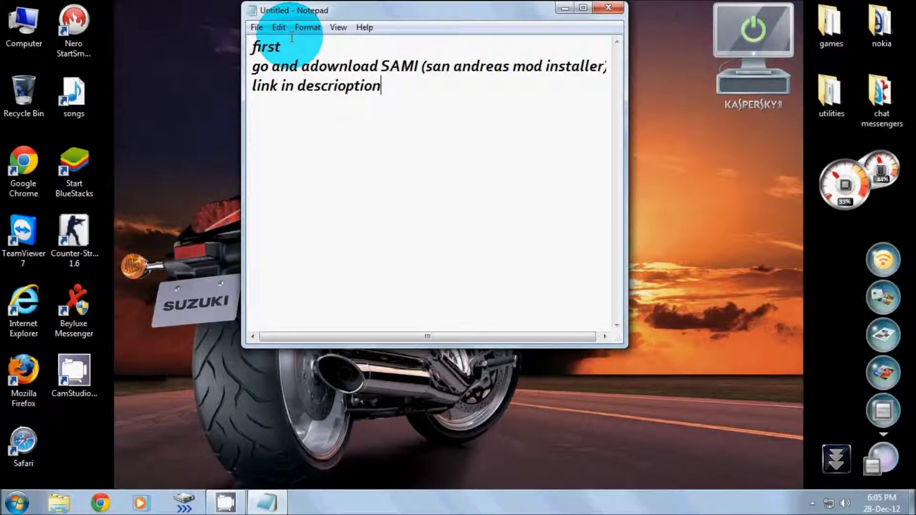
{"action": "key", "text": "BackSpace"}
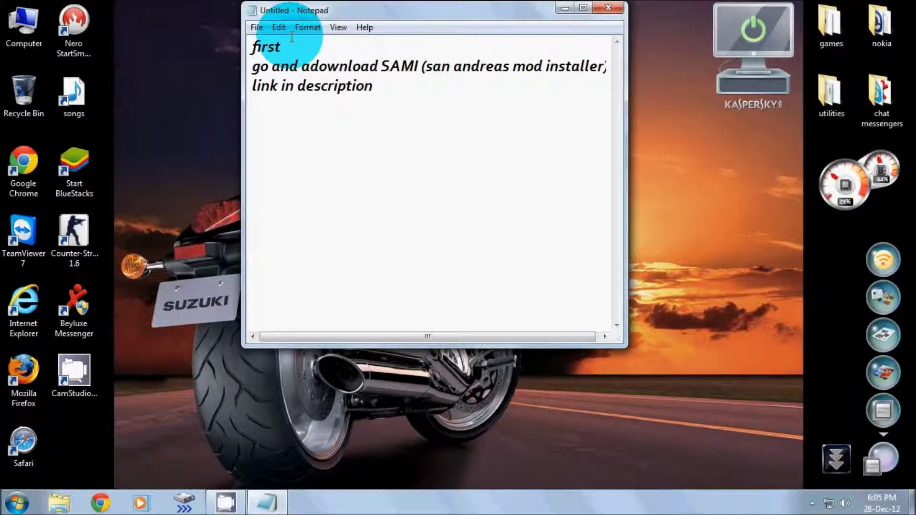
{"action": "key", "text": "ctrl+a"}
{"action": "key", "text": "BackSpace"}
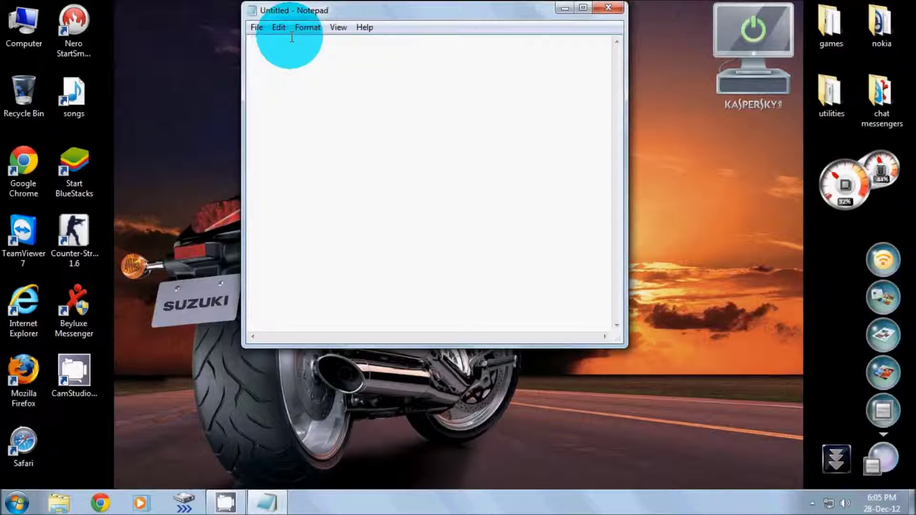
{"action": "type", "text": "after d"}
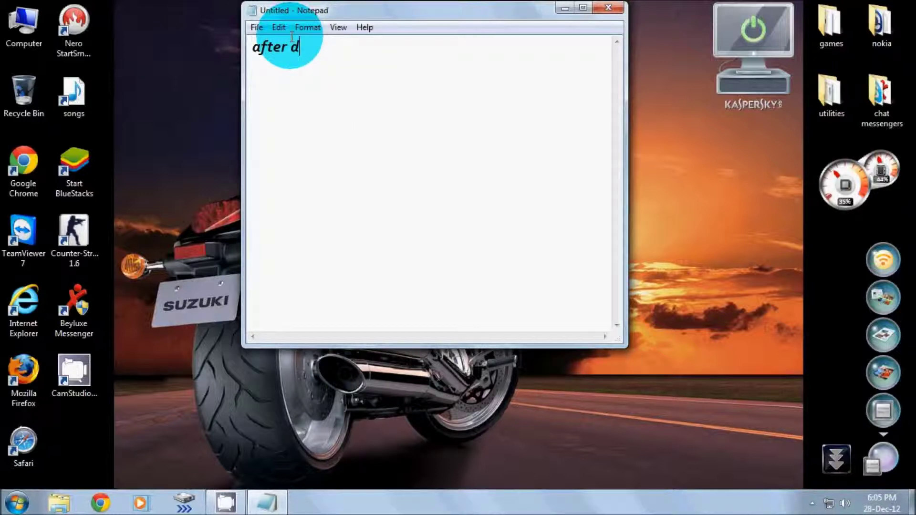
{"action": "type", "text": "ownloading sami "}
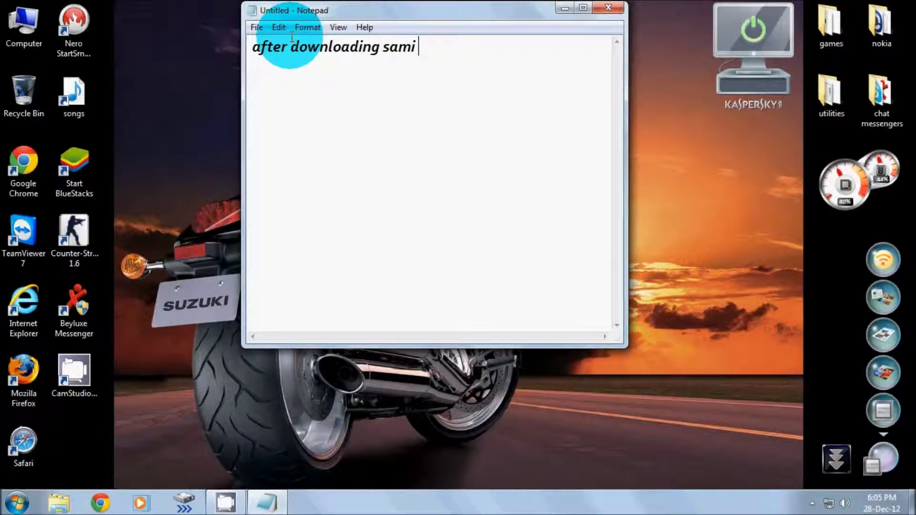
{"action": "type", "text": "the"}
{"action": "key", "text": "BackSpace"}
{"action": "type", "text": "n go"}
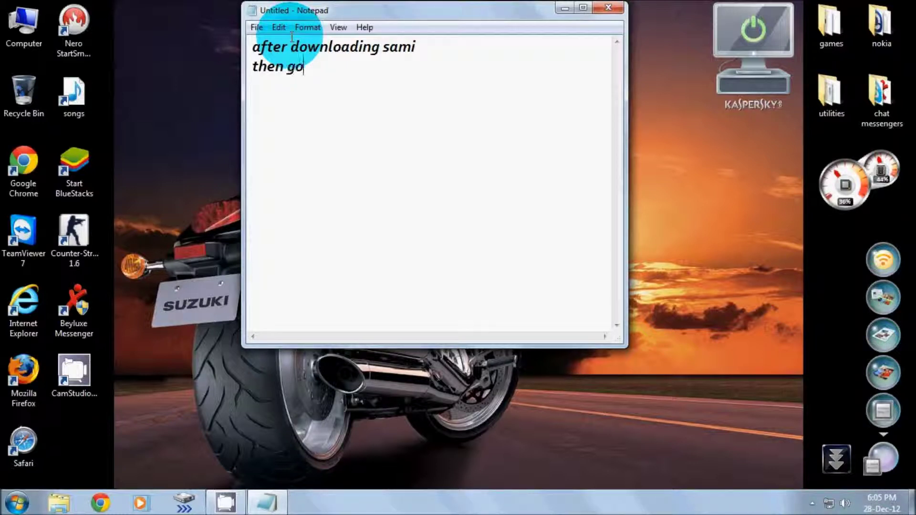
{"action": "type", "text": " to ww"}
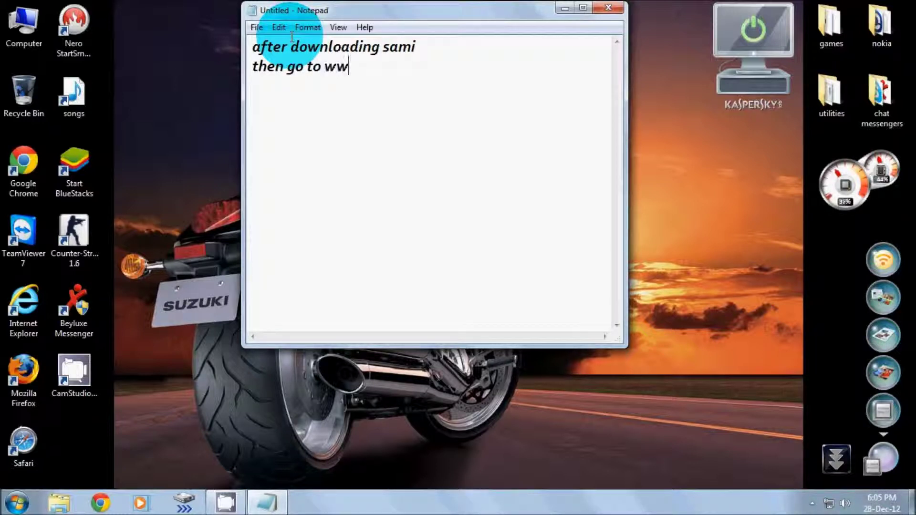
{"action": "type", "text": "w. gtainside.com"}
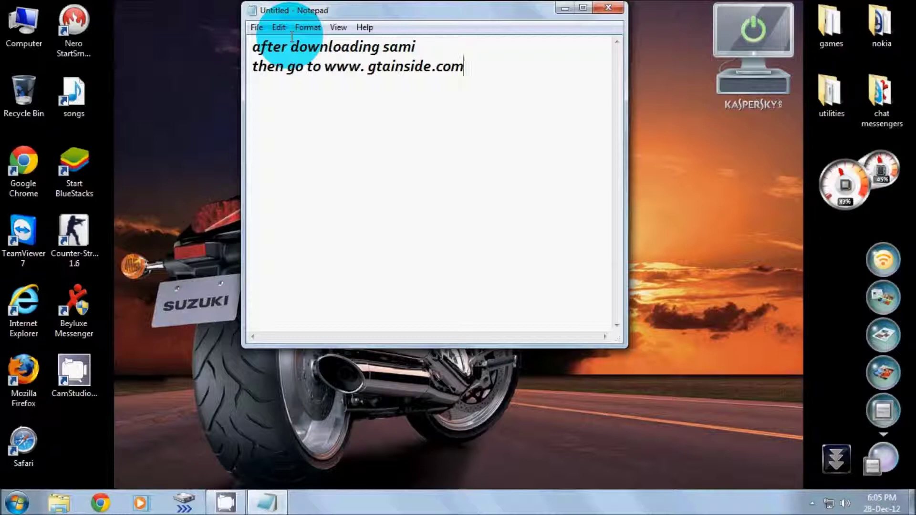
- Add "link in description" as the note's third line, then clear the whole note
{"action": "type", "text": " link in descript"}
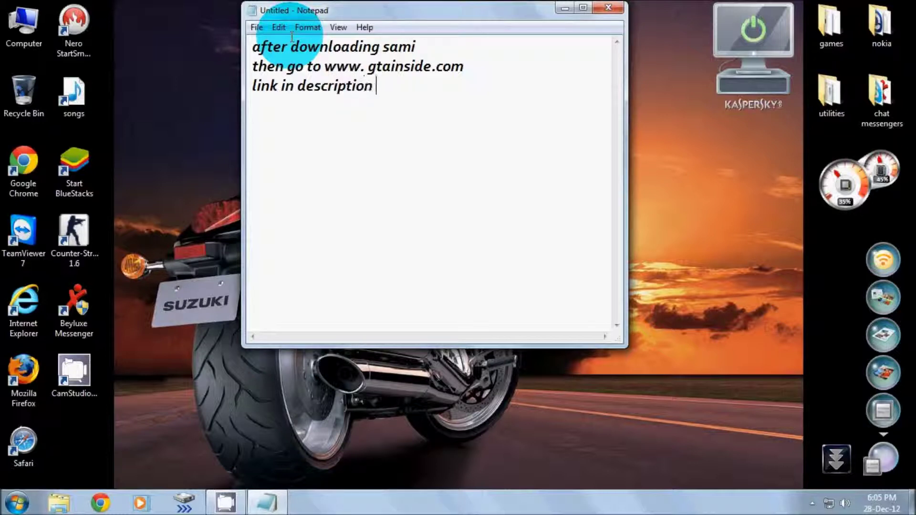
{"action": "type", "text": "ion"}
{"action": "key", "text": "ctrl+a"}
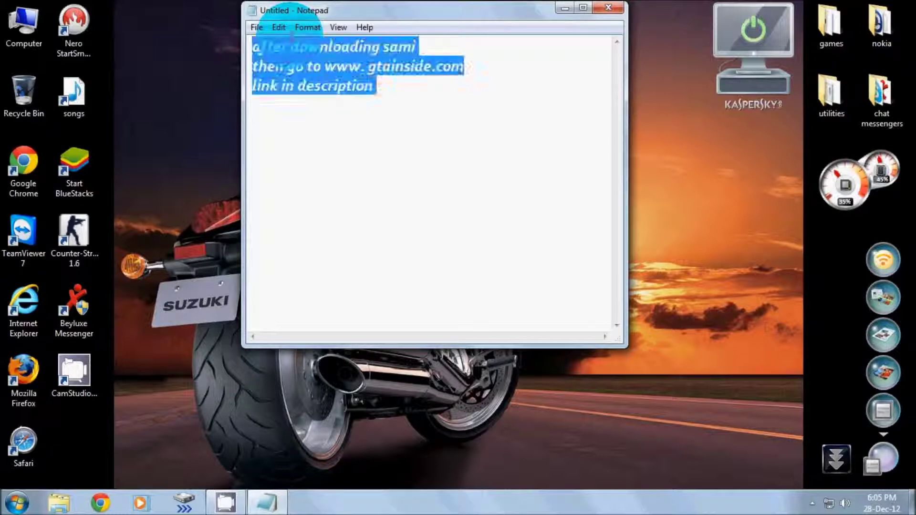
{"action": "key", "text": "Delete"}
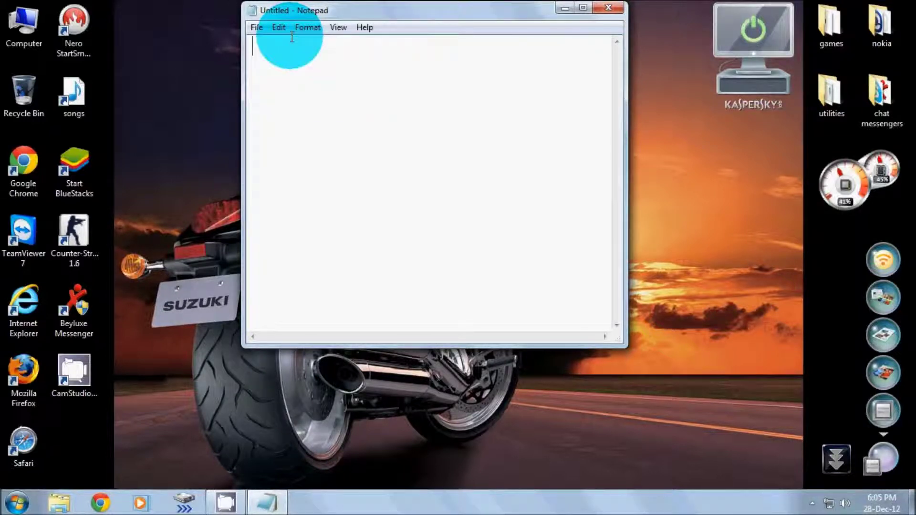
- Minimize the Notepad window and launch Google Chrome from the desktop
{"action": "left_click", "coordinate": [565, 14]}
{"action": "left_click", "coordinate": [33, 193]}
{"action": "double_click", "coordinate": [45, 196]}
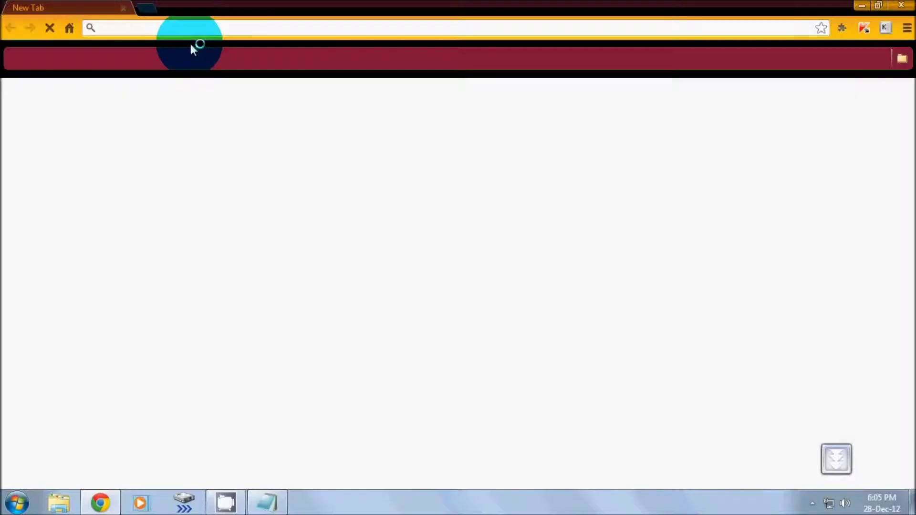
{"action": "type", "text": "gta"}
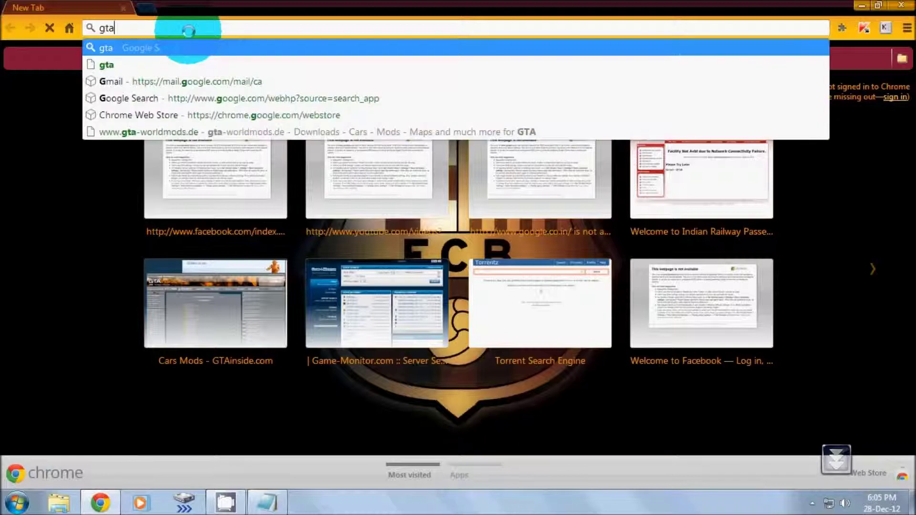
{"action": "type", "text": "insi"}
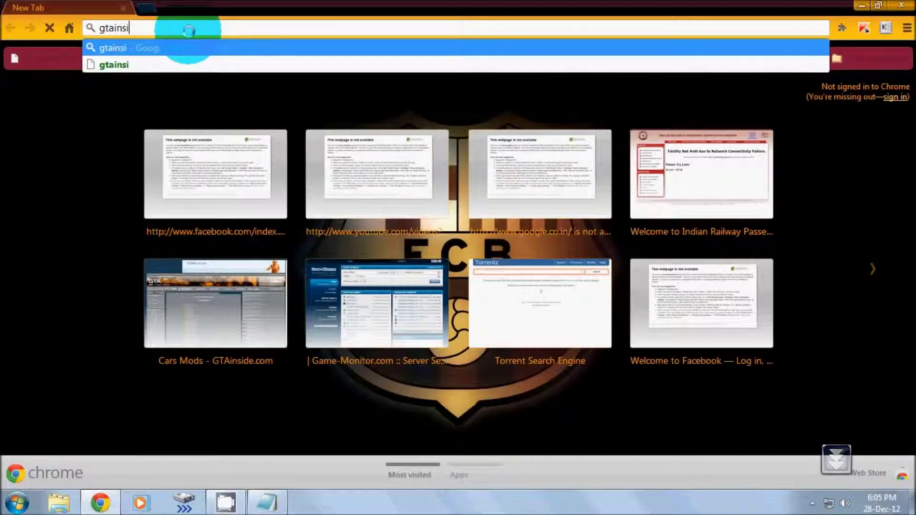
{"action": "type", "text": "/"}
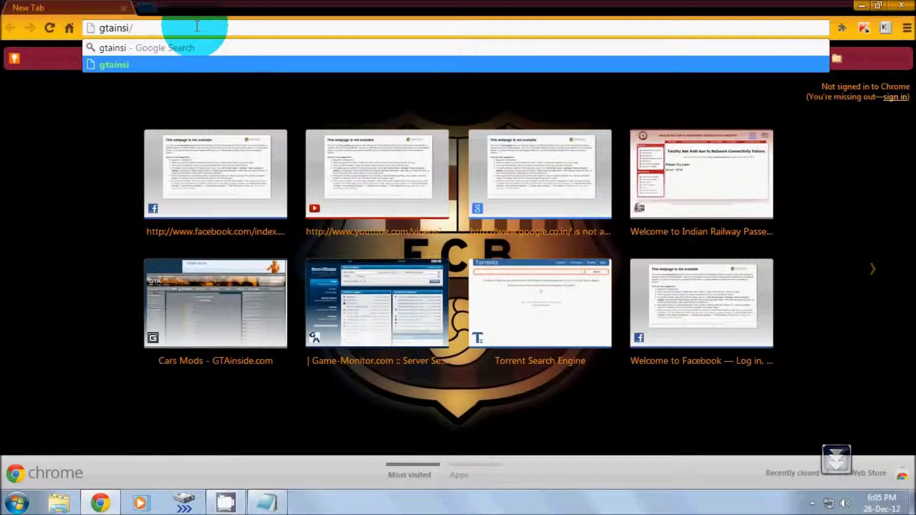
{"action": "key", "text": "BackSpace"}
{"action": "key", "text": "BackSpace"}
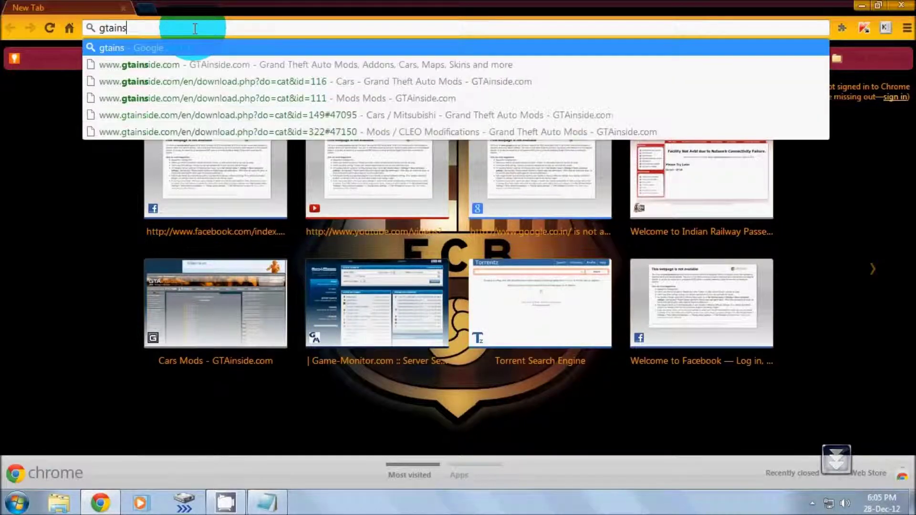
{"action": "left_click", "coordinate": [214, 63]}
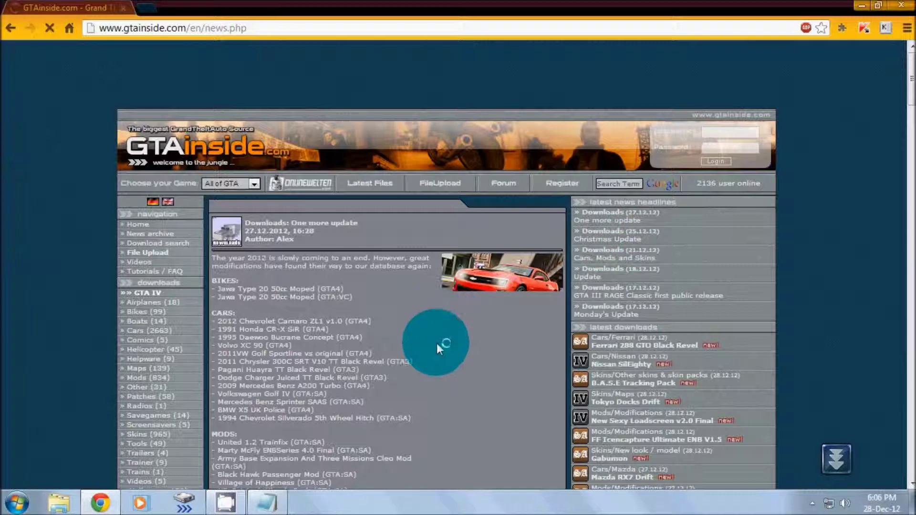
- Open the Bentley category of the GTA: San Andreas car mods and find the download link for the 2011 Bentley Continental GT V1.0
{"action": "scroll", "coordinate": [246, 358], "scroll_direction": "down", "scroll_amount": 1}
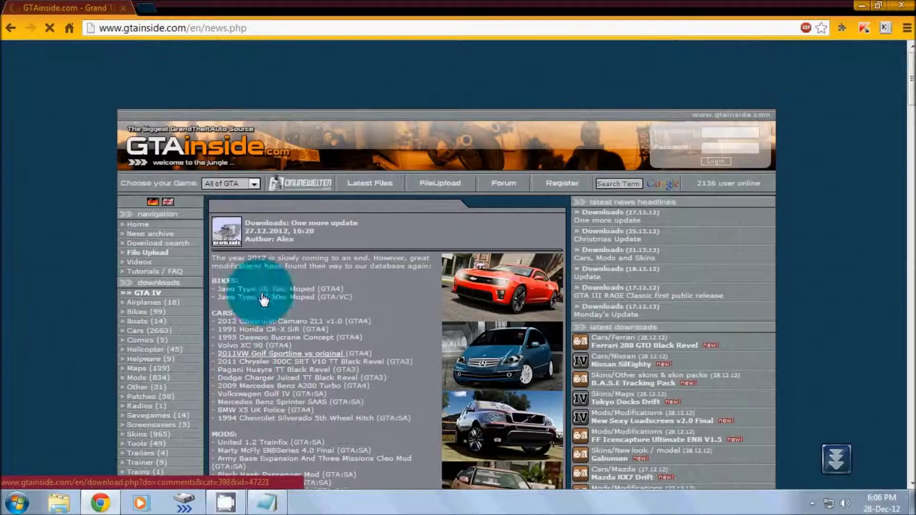
{"action": "scroll", "coordinate": [164, 287], "scroll_direction": "down", "scroll_amount": 1}
{"action": "scroll", "coordinate": [153, 204], "scroll_direction": "down", "scroll_amount": 1}
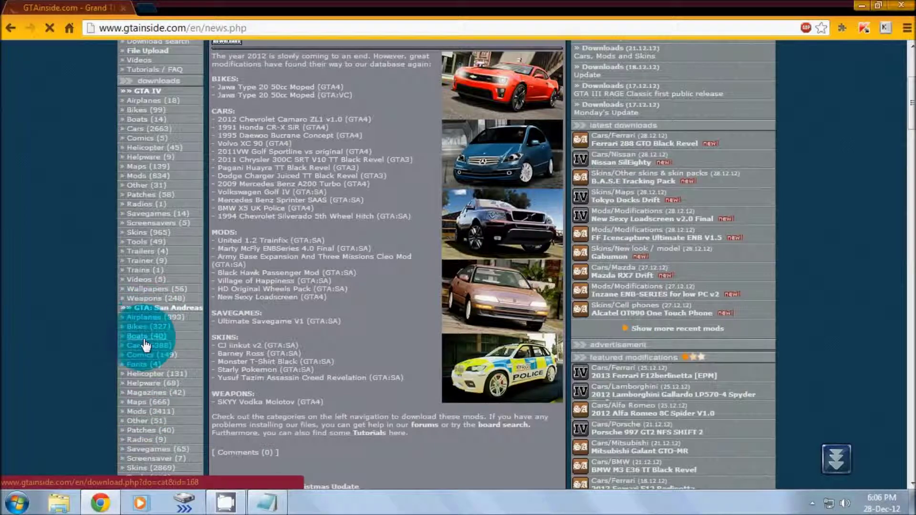
{"action": "scroll", "coordinate": [377, 298], "scroll_direction": "down", "scroll_amount": 4}
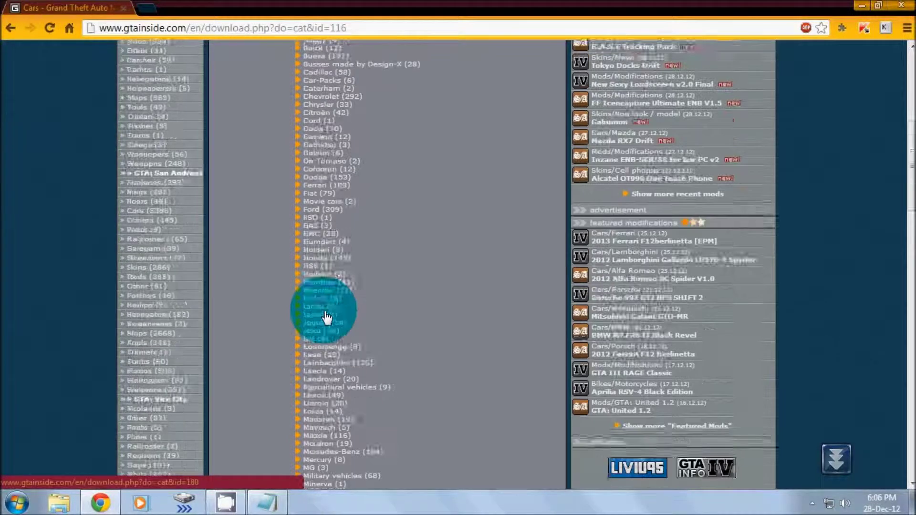
{"action": "scroll", "coordinate": [324, 301], "scroll_direction": "up", "scroll_amount": 4}
{"action": "scroll", "coordinate": [315, 268], "scroll_direction": "down", "scroll_amount": 3}
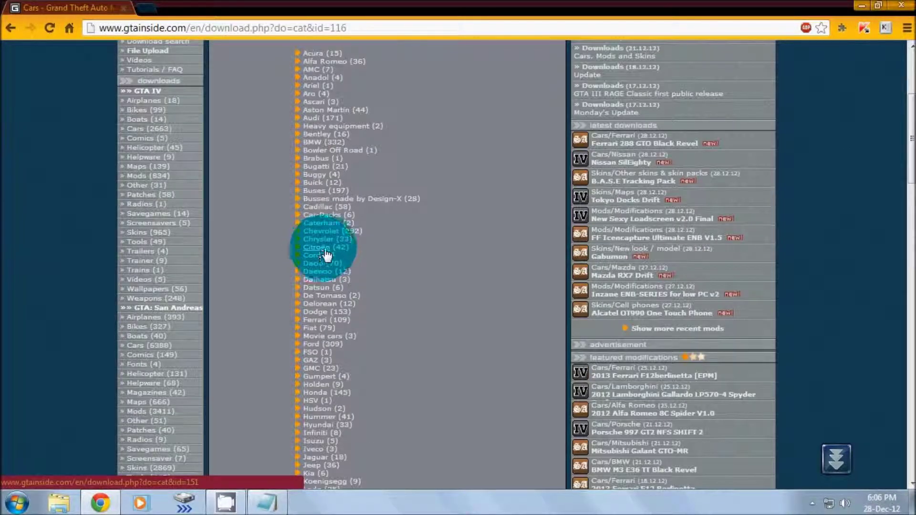
{"action": "left_click", "coordinate": [326, 137]}
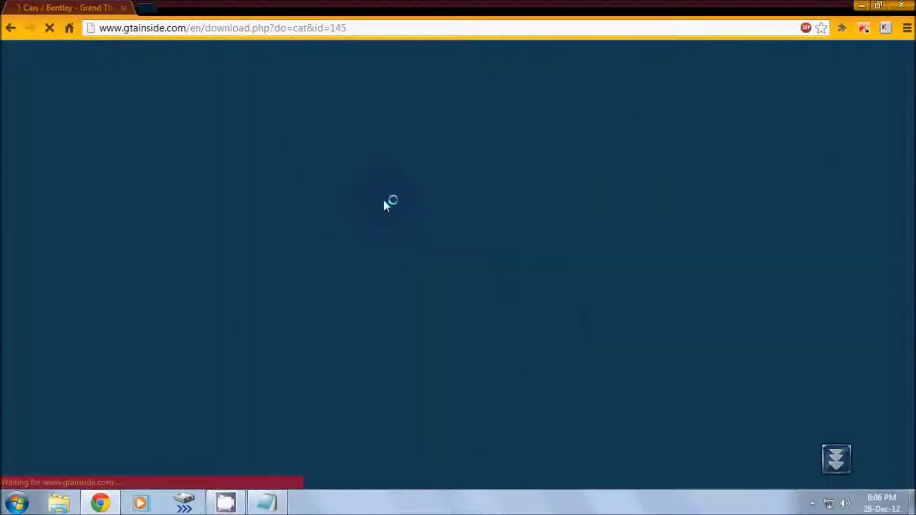
{"action": "scroll", "coordinate": [382, 344], "scroll_direction": "down", "scroll_amount": 5}
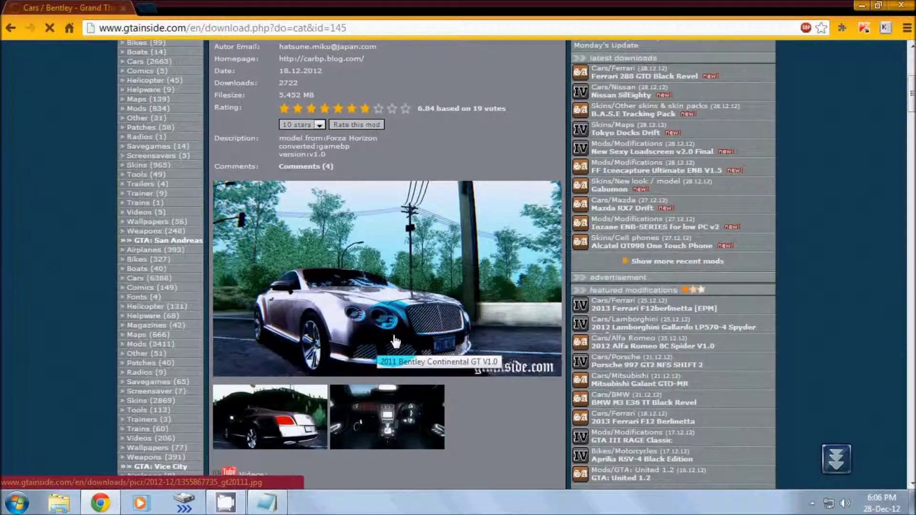
{"action": "scroll", "coordinate": [376, 339], "scroll_direction": "down", "scroll_amount": 4}
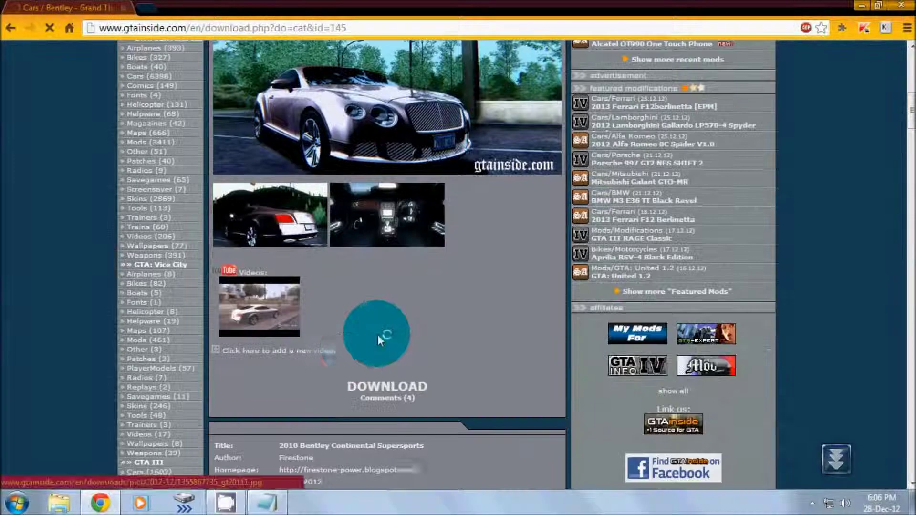
- Switch to Notepad, write "download any vehicle of ur wish>>>>>>>", then clear the note and minimize its window
{"action": "left_click", "coordinate": [280, 493]}
{"action": "type", "text": "d"}
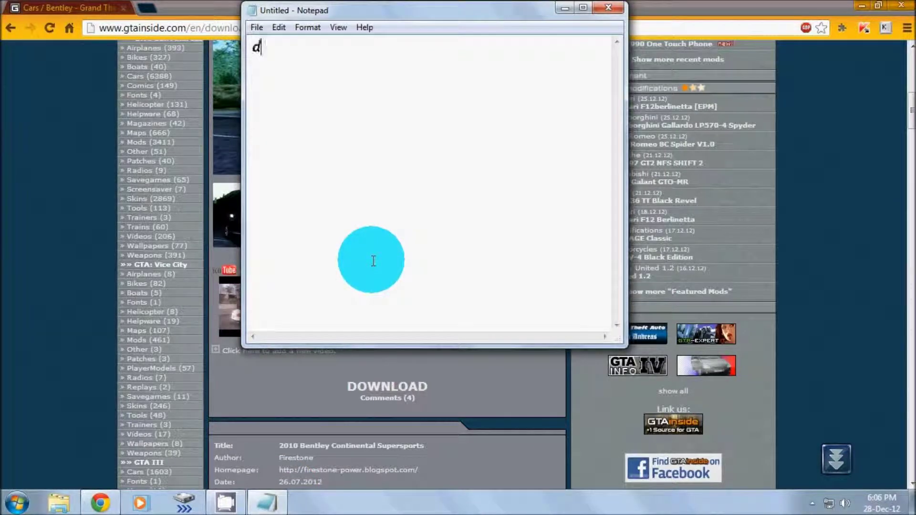
{"action": "type", "text": "ownload any vehic"}
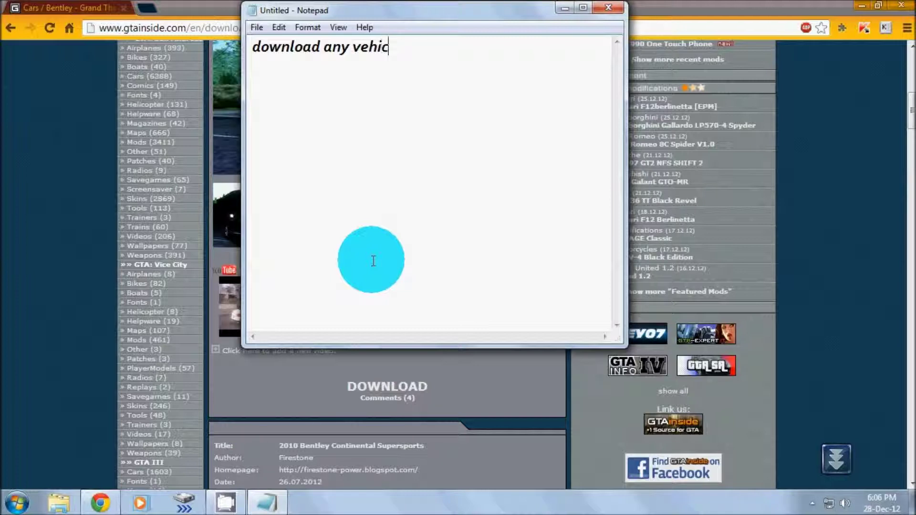
{"action": "type", "text": "le of ur "}
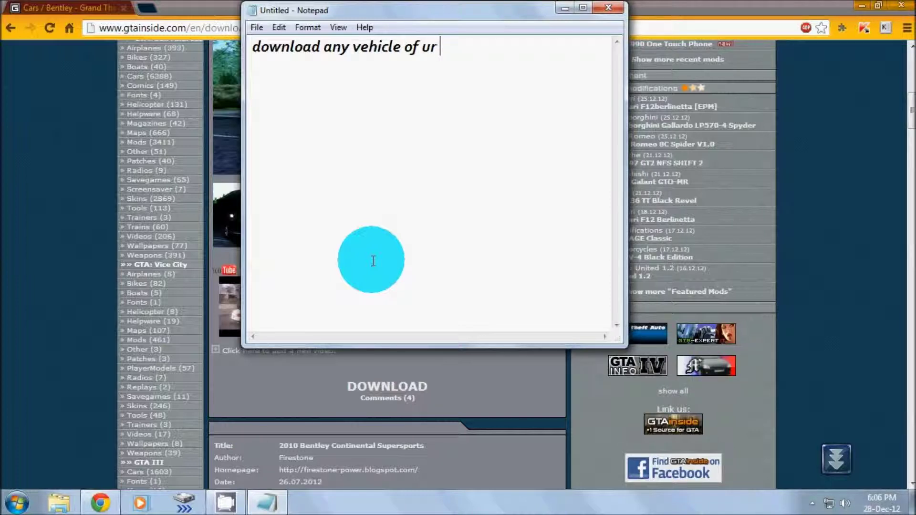
{"action": "type", "text": "wish"}
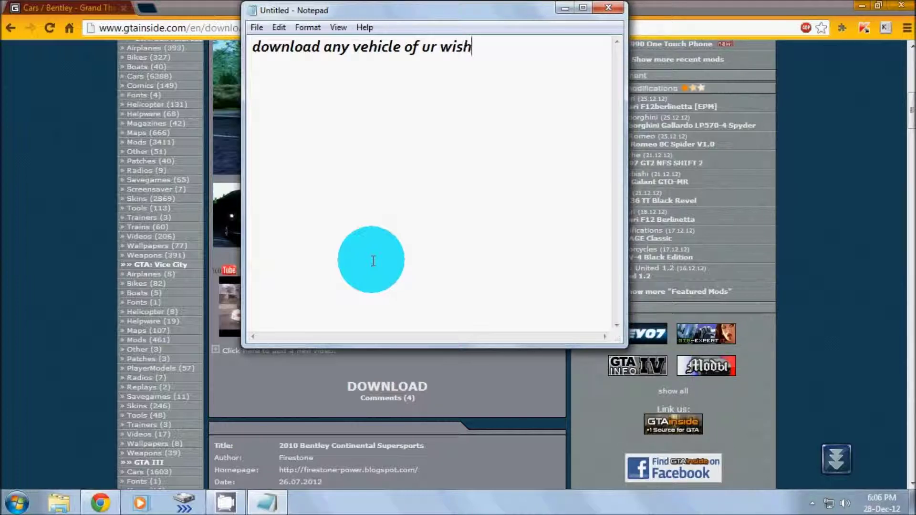
{"action": "type", "text": ">>>>>>>"}
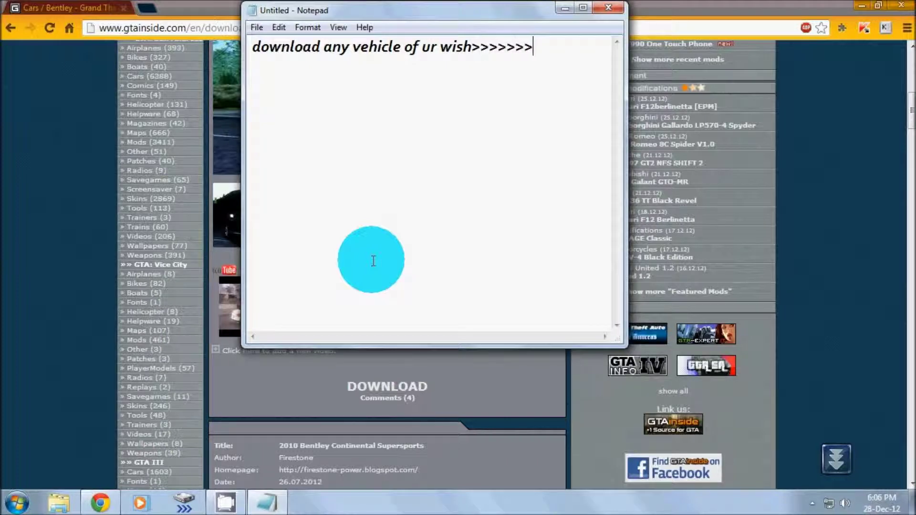
{"action": "key", "text": "ctrl+a"}
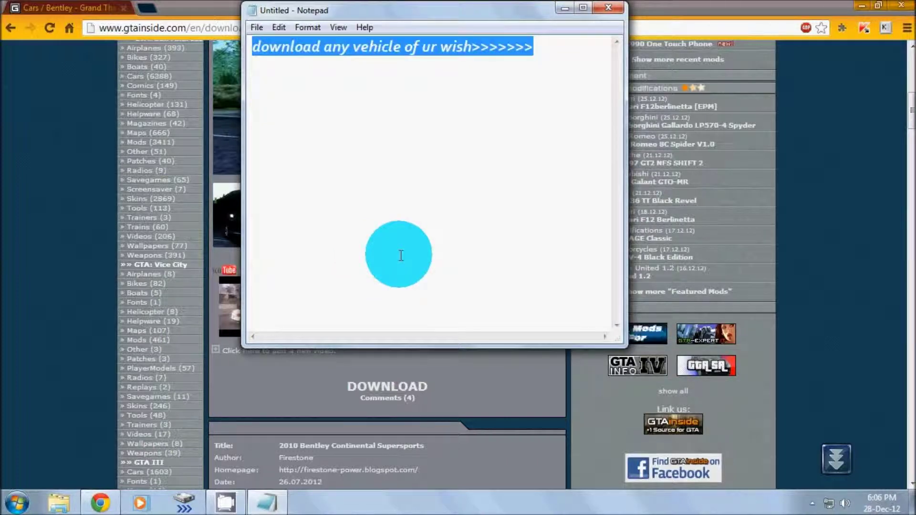
{"action": "key", "text": "BackSpace"}
{"action": "left_click", "coordinate": [564, 10]}
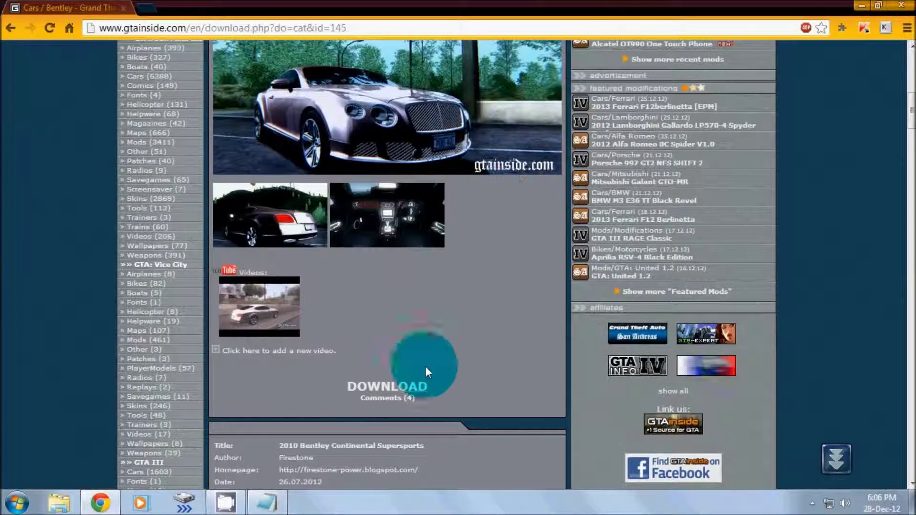
- Download the 2011 Bentley Continental GT mod's RAR file from its download page
{"action": "left_click", "coordinate": [398, 385]}
{"action": "scroll", "coordinate": [418, 391], "scroll_direction": "down", "scroll_amount": 5}
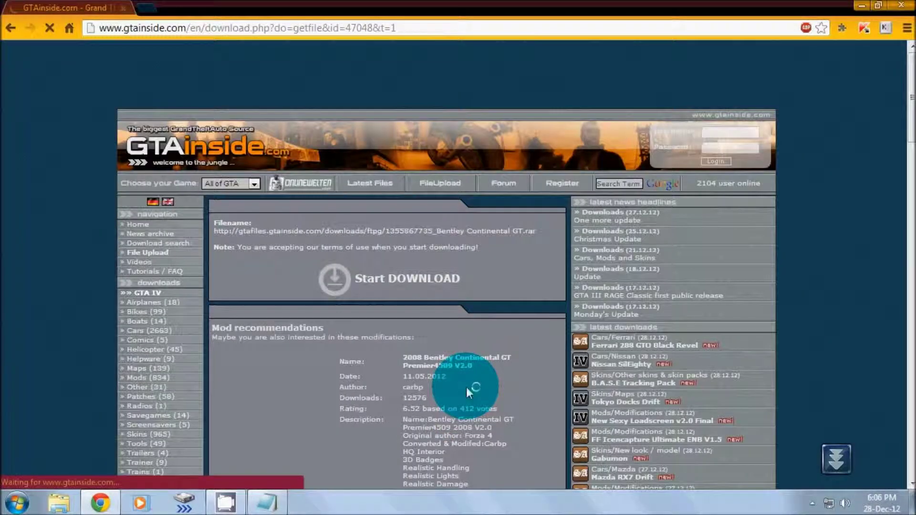
{"action": "scroll", "coordinate": [376, 381], "scroll_direction": "down", "scroll_amount": 3}
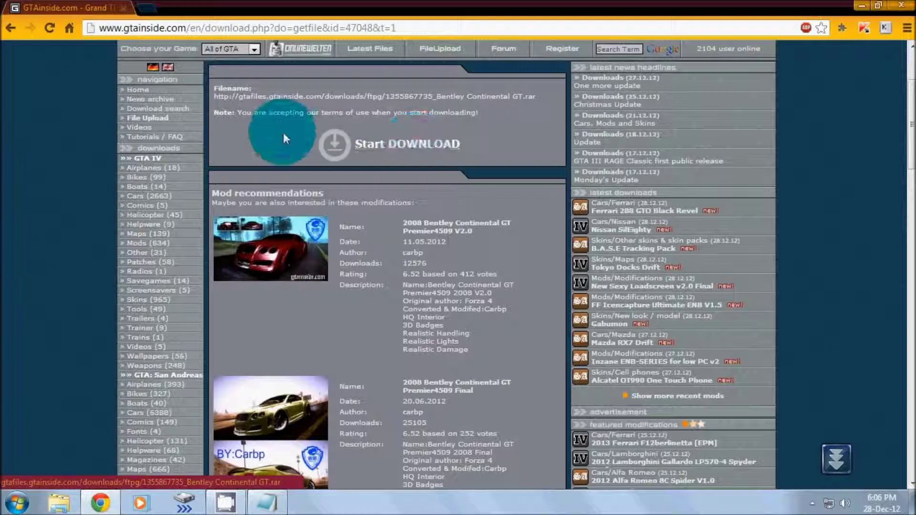
{"action": "left_click", "coordinate": [338, 141]}
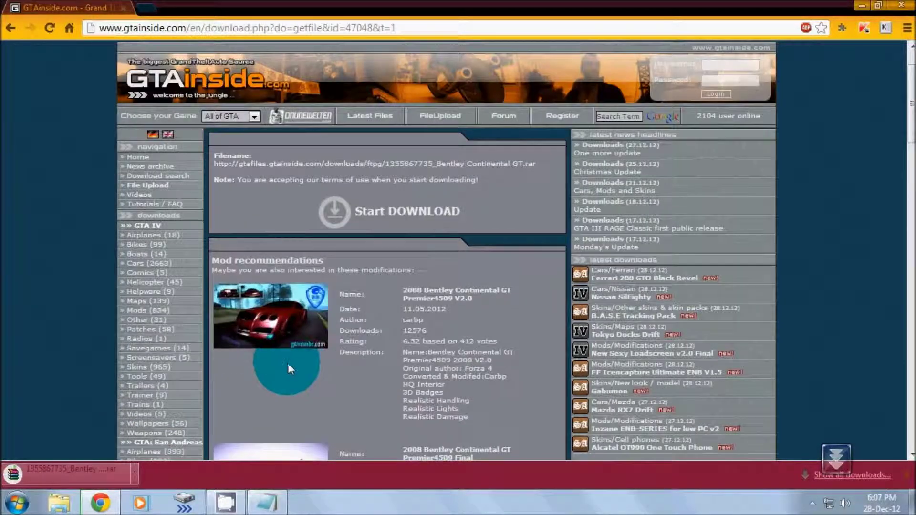
- Return to the Bentley mod listing and dismiss the browser's downloads bar
{"action": "key", "text": "alt+Left"}
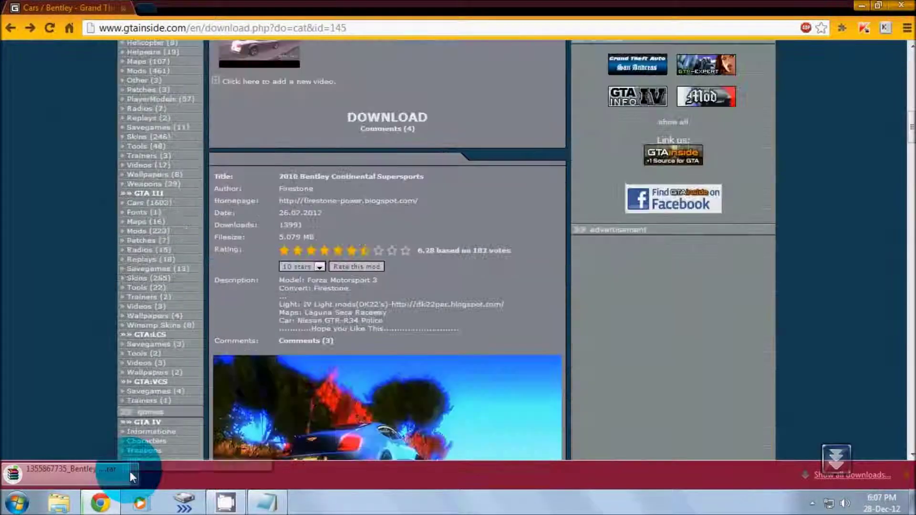
{"action": "left_click_drag", "start_coordinate": [130, 471], "coordinate": [902, 479]}
{"action": "left_click", "coordinate": [902, 478]}
{"action": "left_click", "coordinate": [605, 307]}
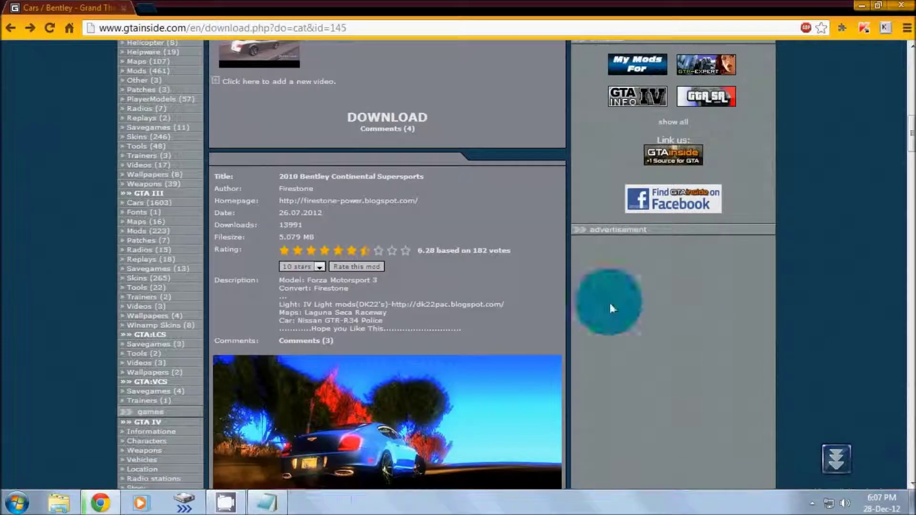
- Switch to Notepad and write "after download is over then open up sami", then clear the note
{"action": "left_click", "coordinate": [267, 502]}
{"action": "left_click", "coordinate": [356, 199]}
{"action": "type", "text": "aft"}
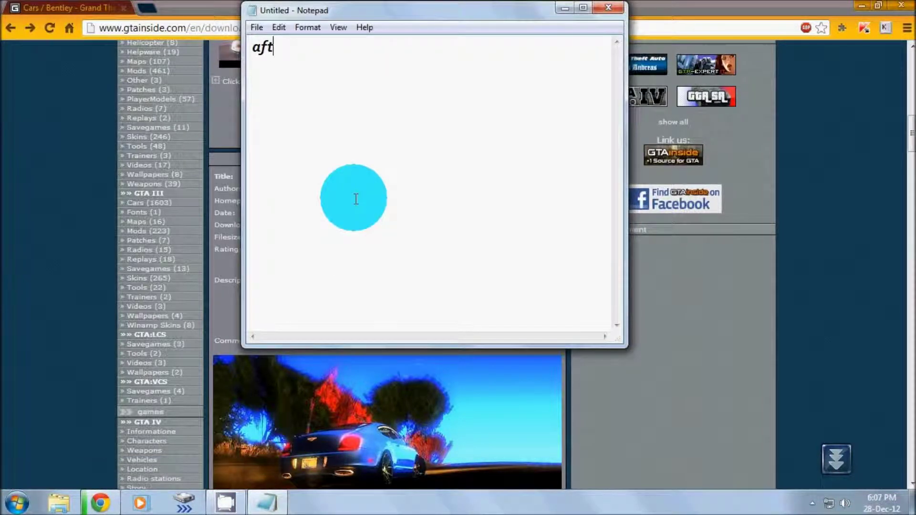
{"action": "type", "text": "er download is"}
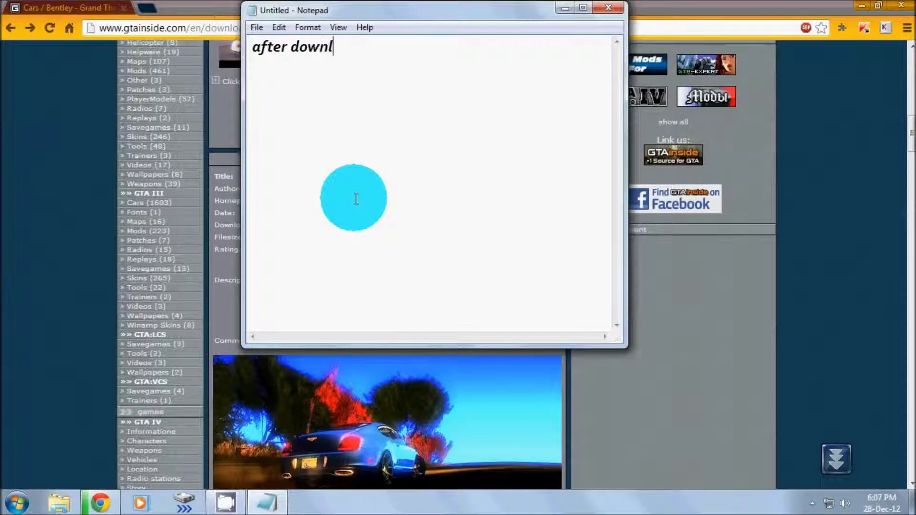
{"action": "type", "text": "ver "}
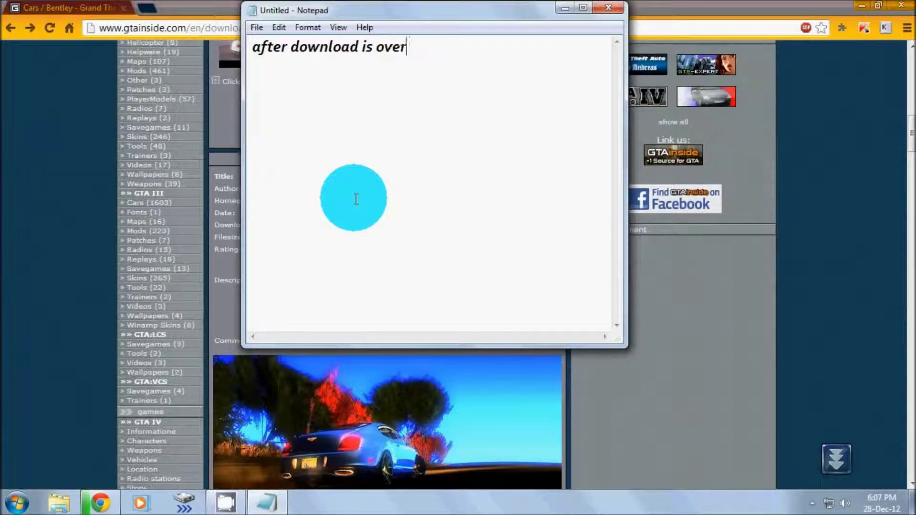
{"action": "type", "text": "then open up sami"}
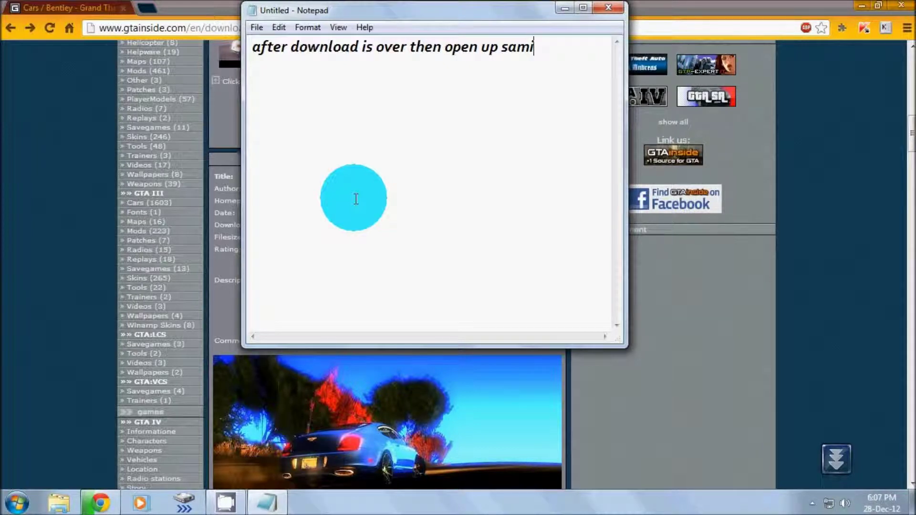
{"action": "key", "text": "ctrl+a"}
{"action": "key", "text": "Delete"}
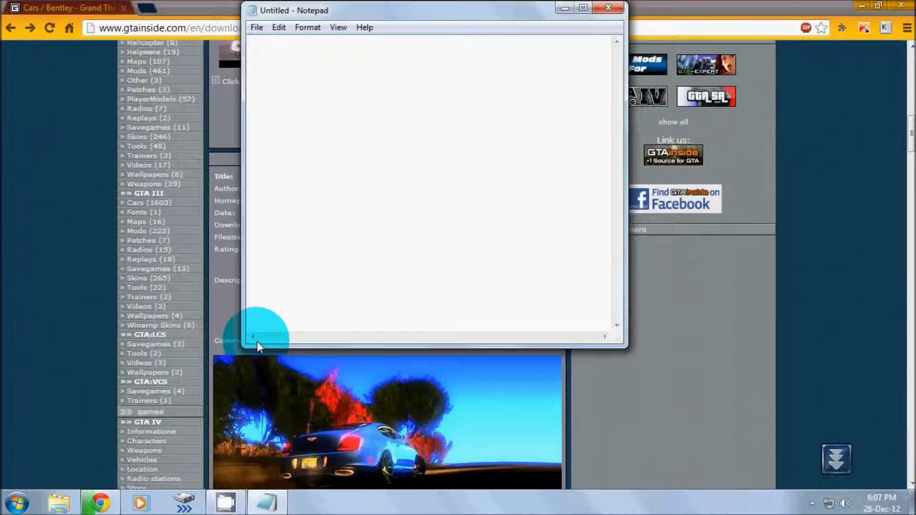
- Minimize the browser and launch San Andreas Mod Installer, declining the update check and starting a mod installation
{"action": "left_click", "coordinate": [862, 5]}
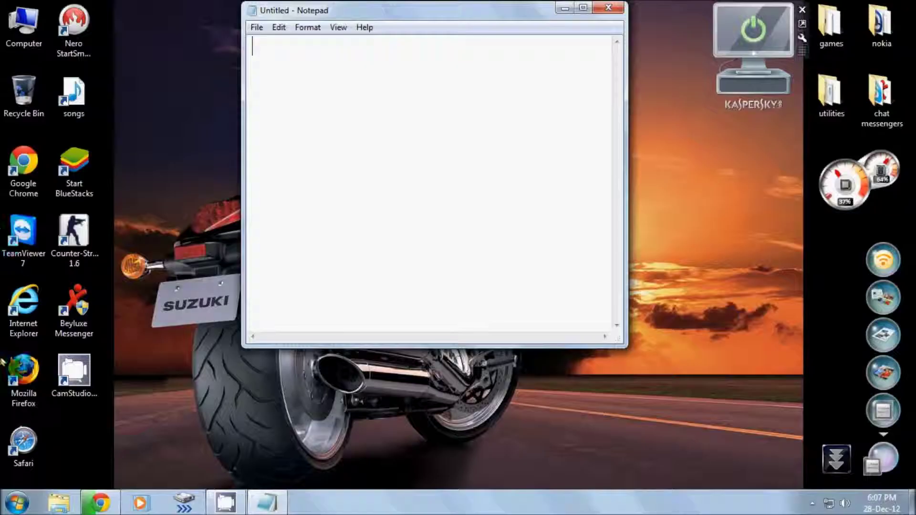
{"action": "left_click", "coordinate": [16, 502]}
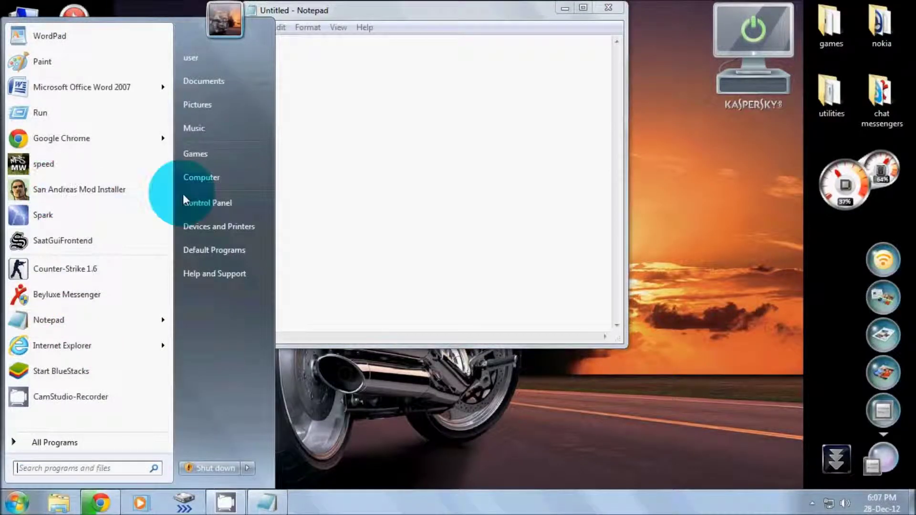
{"action": "left_click", "coordinate": [129, 187]}
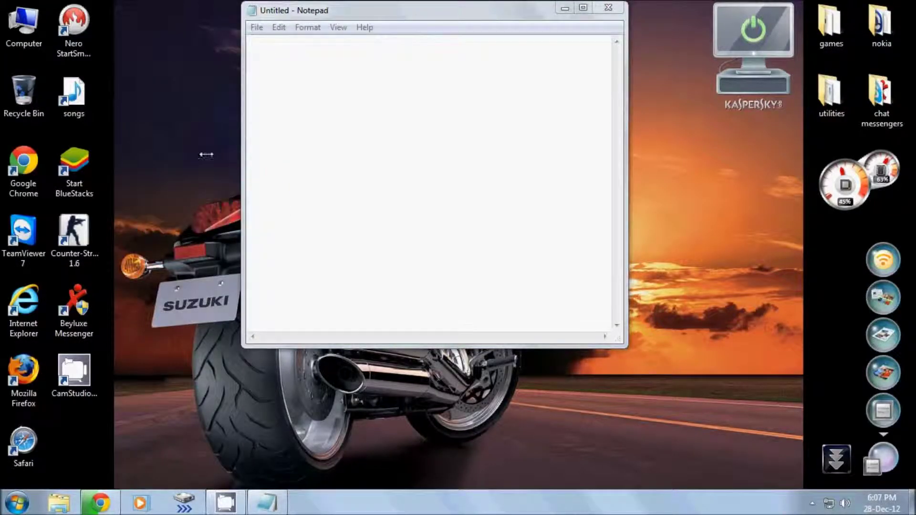
{"action": "left_click", "coordinate": [559, 293]}
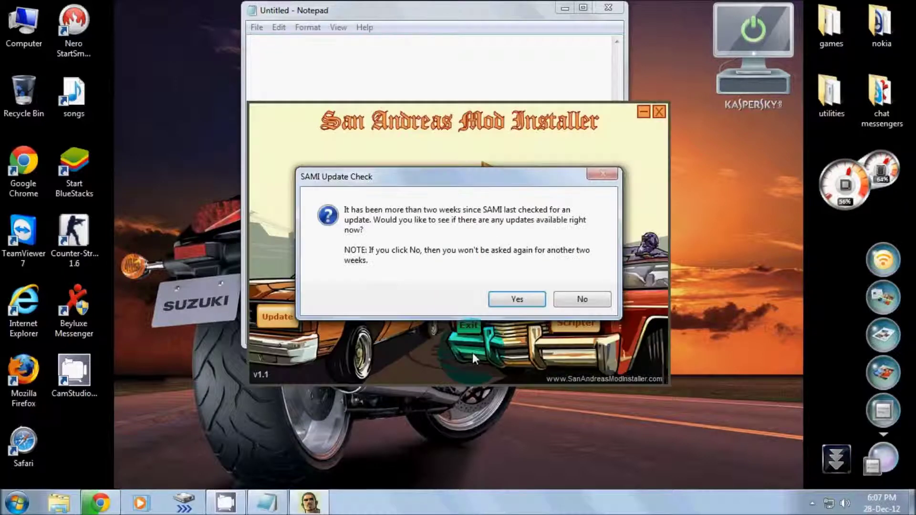
{"action": "left_click", "coordinate": [579, 300]}
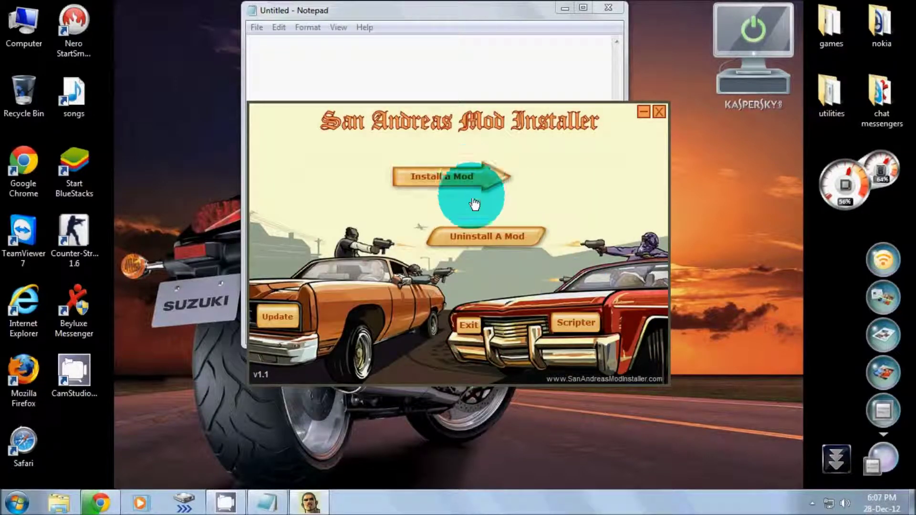
{"action": "left_click", "coordinate": [469, 177]}
{"action": "left_click", "coordinate": [623, 318]}
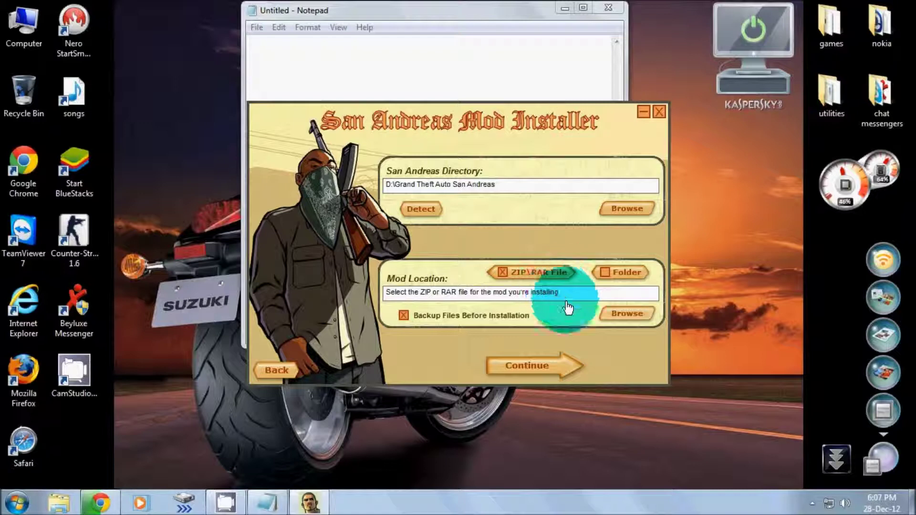
{"action": "left_click", "coordinate": [466, 81]}
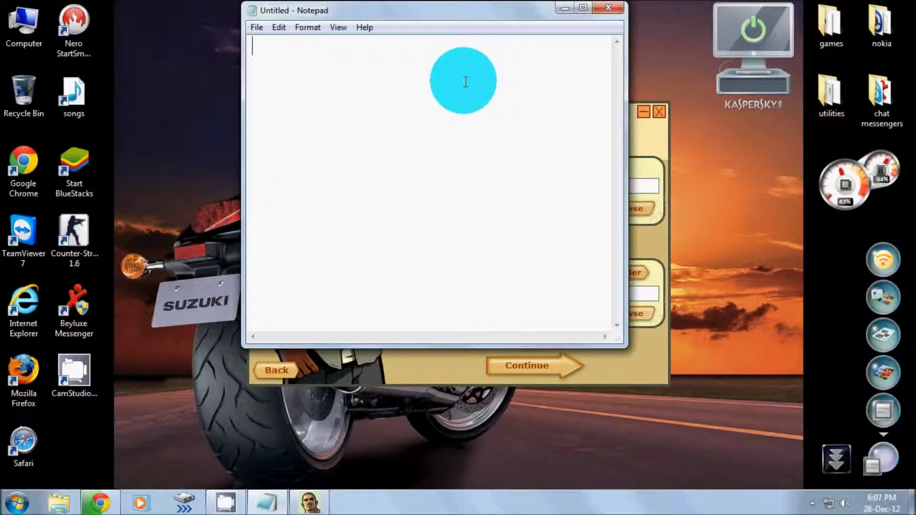
{"action": "left_click", "coordinate": [634, 126]}
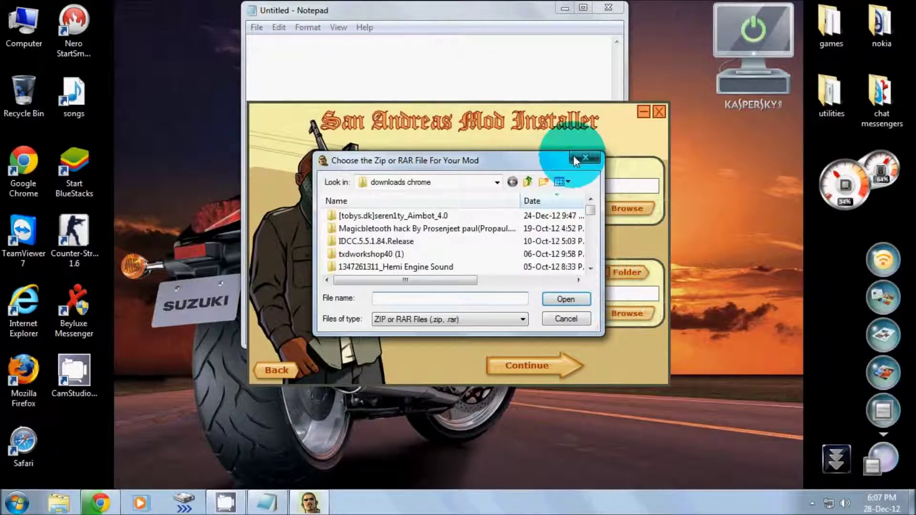
{"action": "left_click", "coordinate": [575, 158]}
- Switch to Notepad, write "go to mod location and choose the file of the mod", and clear the note
{"action": "left_click", "coordinate": [420, 58]}
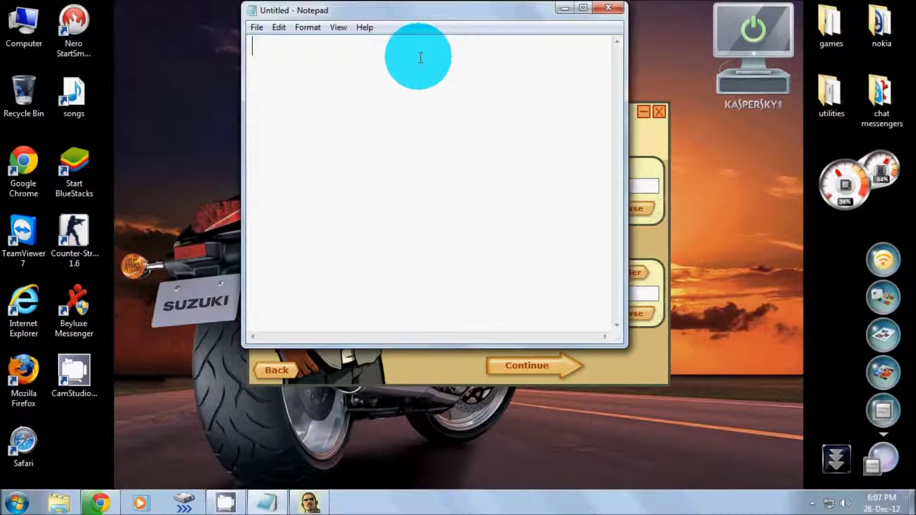
{"action": "type", "text": "ga"}
{"action": "type", "text": " to mod l"}
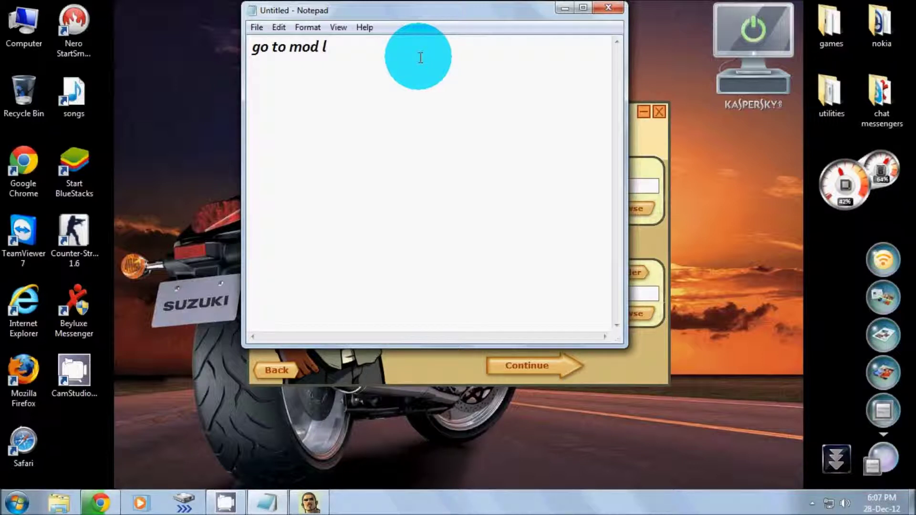
{"action": "type", "text": "ocation "}
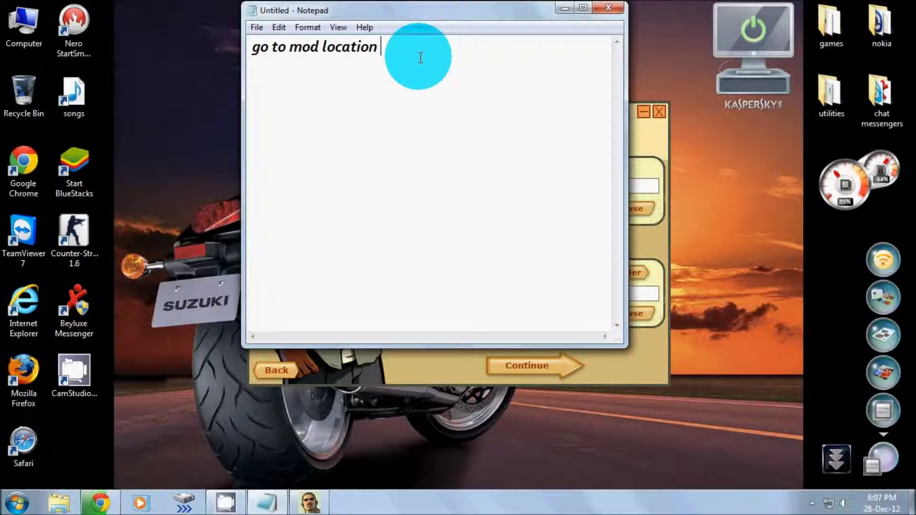
{"action": "type", "text": "and choose the file of the mod"}
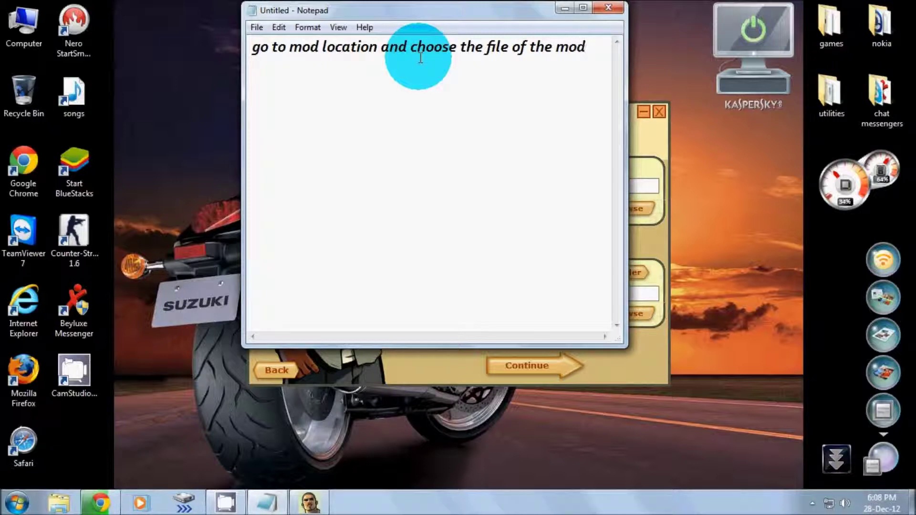
{"action": "key", "text": "ctrl+a"}
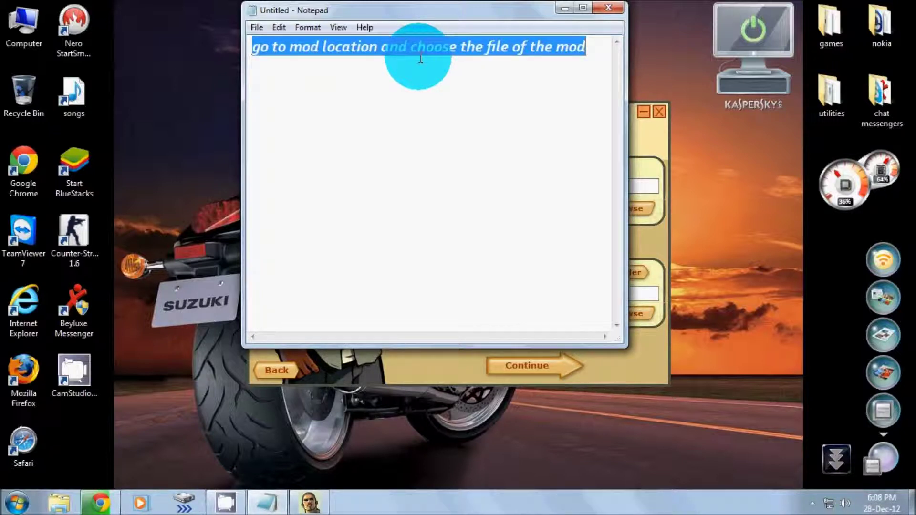
{"action": "key", "text": "Delete"}
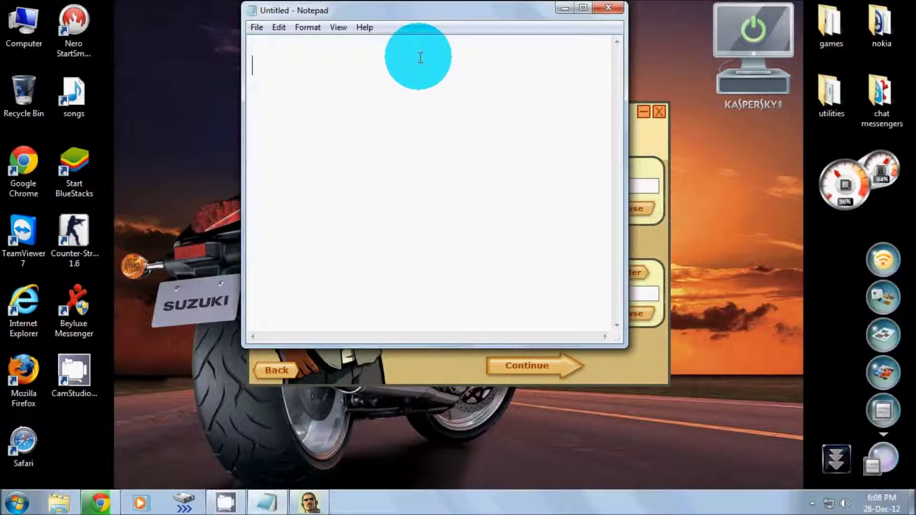
{"action": "left_click", "coordinate": [564, 7]}
{"action": "left_click", "coordinate": [620, 313]}
{"action": "left_click", "coordinate": [421, 219]}
{"action": "left_click_drag", "start_coordinate": [590, 210], "coordinate": [593, 250]}
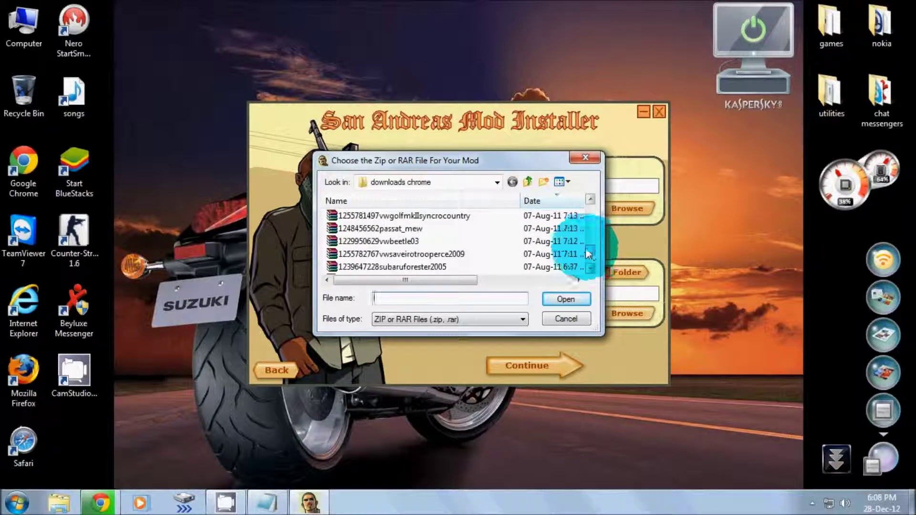
{"action": "left_click", "coordinate": [448, 228]}
{"action": "left_click", "coordinate": [568, 301]}
{"action": "left_click", "coordinate": [536, 372]}
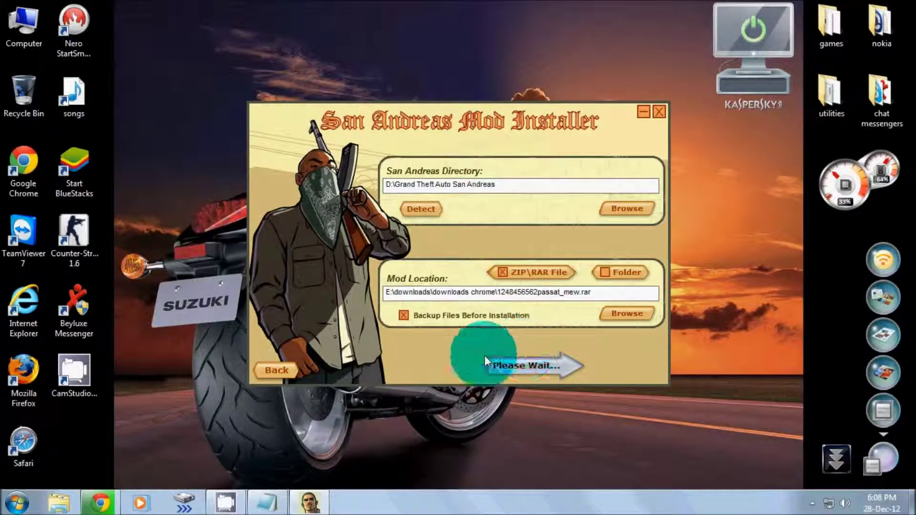
{"action": "left_click", "coordinate": [559, 368]}
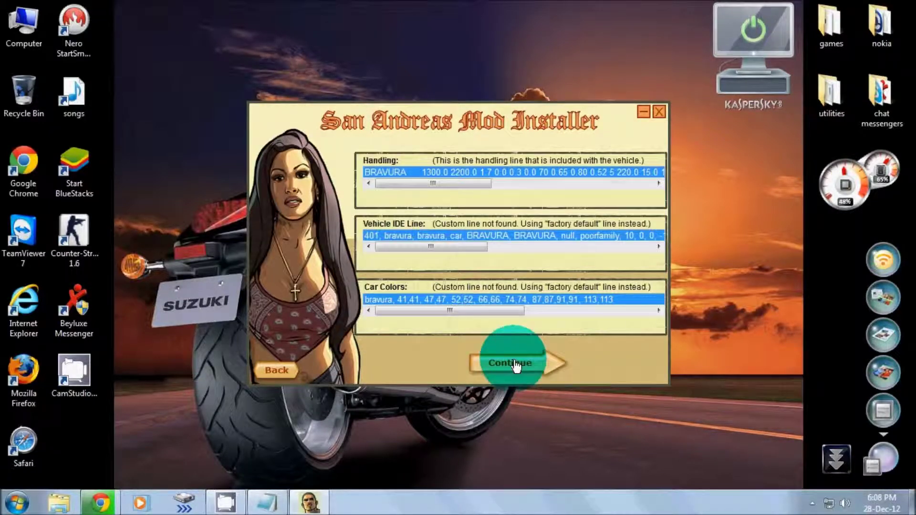
{"action": "left_click", "coordinate": [568, 280]}
{"action": "left_click", "coordinate": [276, 370]}
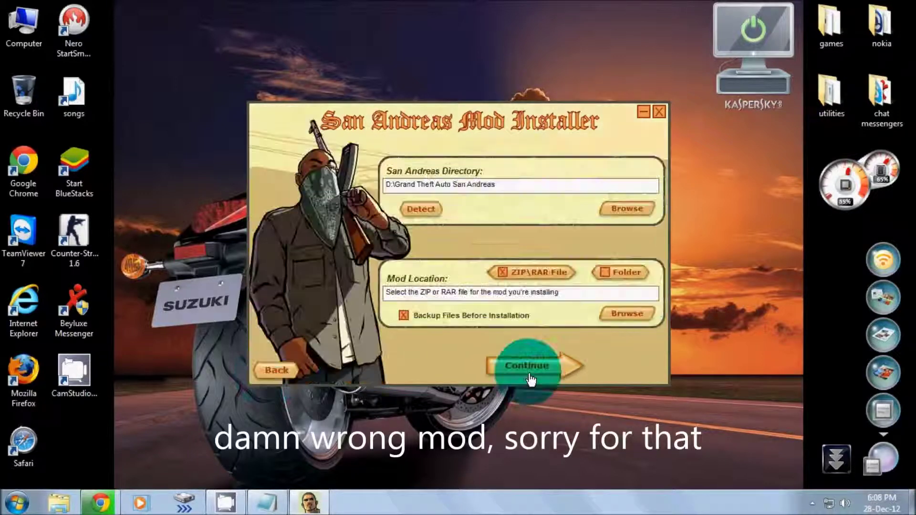
{"action": "left_click", "coordinate": [627, 313]}
{"action": "scroll", "coordinate": [505, 233], "scroll_direction": "down", "scroll_amount": 10}
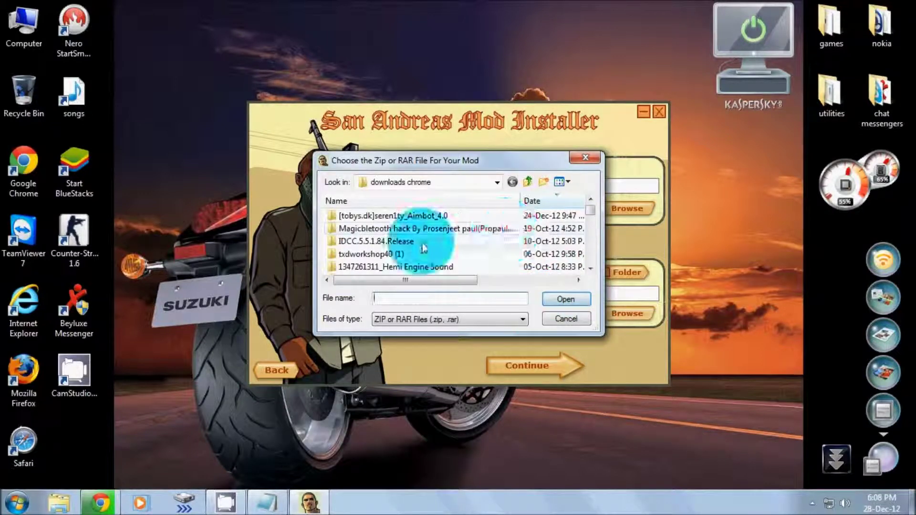
{"action": "scroll", "coordinate": [407, 252], "scroll_direction": "down", "scroll_amount": 15}
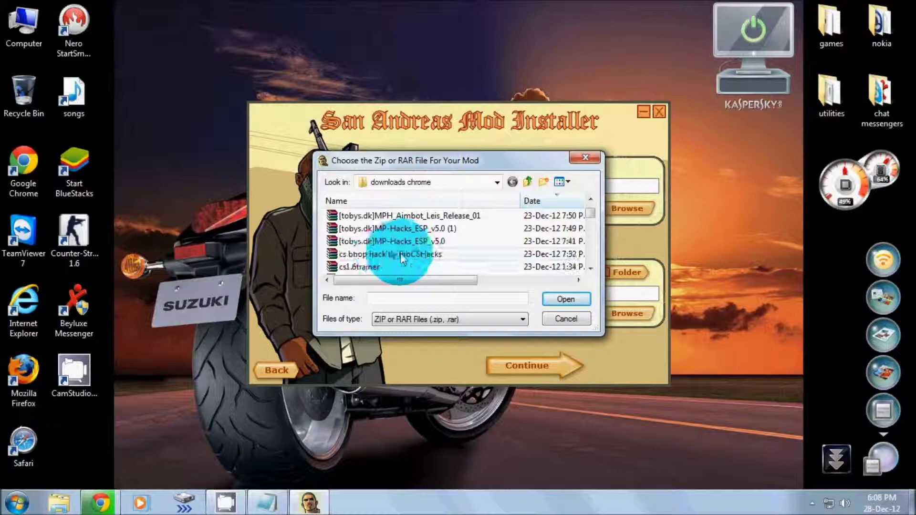
{"action": "scroll", "coordinate": [382, 262], "scroll_direction": "down", "scroll_amount": 3}
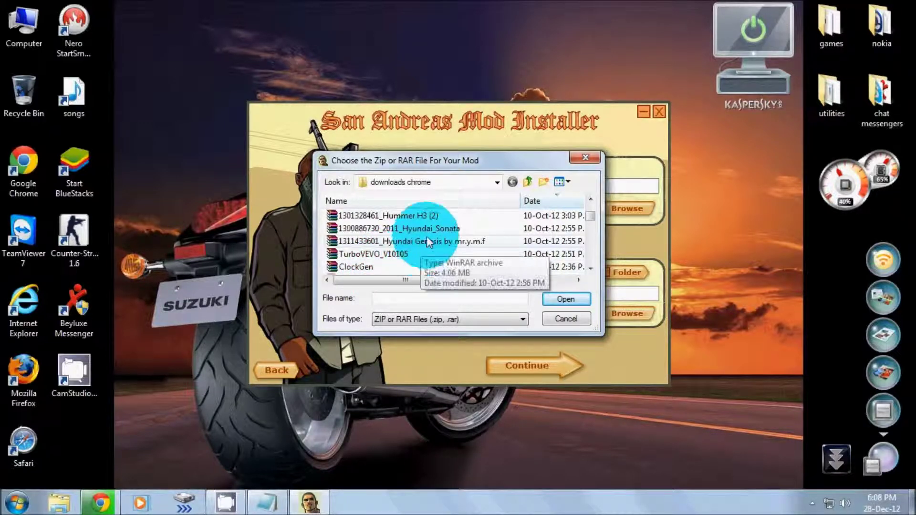
{"action": "scroll", "coordinate": [389, 261], "scroll_direction": "down", "scroll_amount": 3}
{"action": "scroll", "coordinate": [388, 262], "scroll_direction": "down", "scroll_amount": 3}
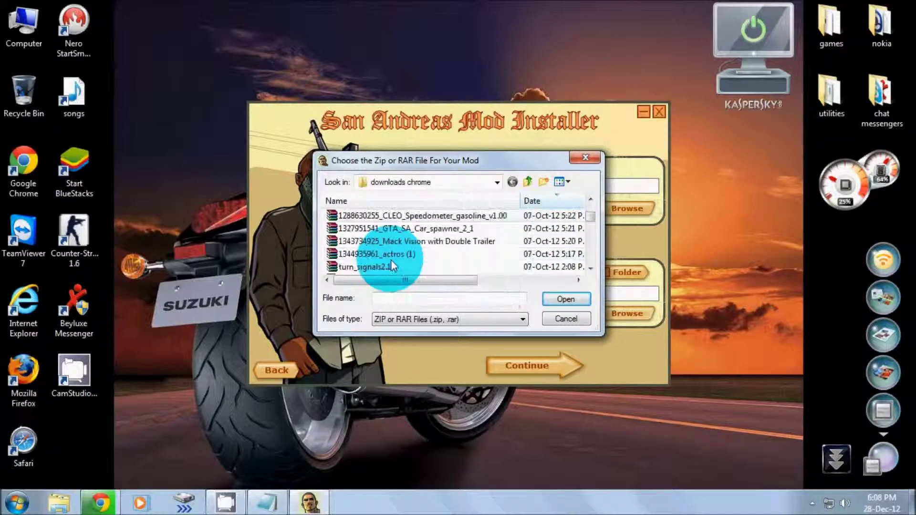
{"action": "scroll", "coordinate": [394, 240], "scroll_direction": "down", "scroll_amount": 5}
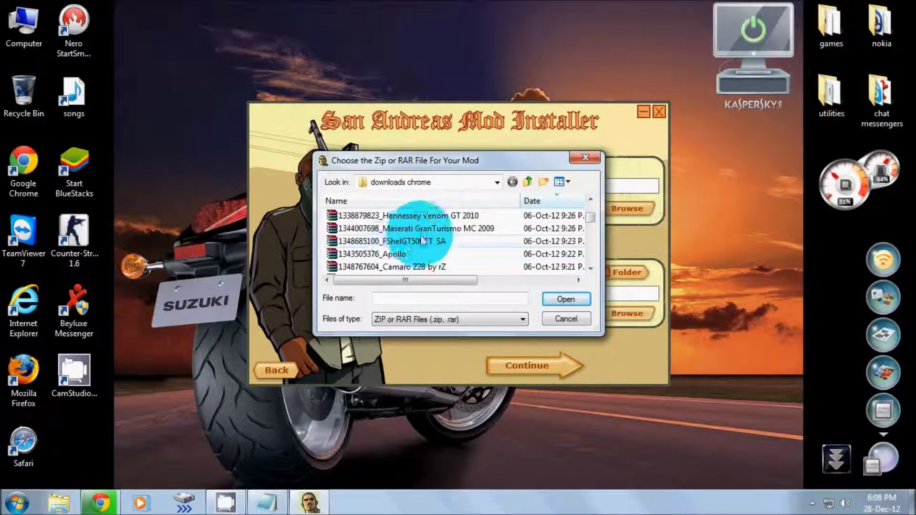
{"action": "left_click", "coordinate": [426, 216]}
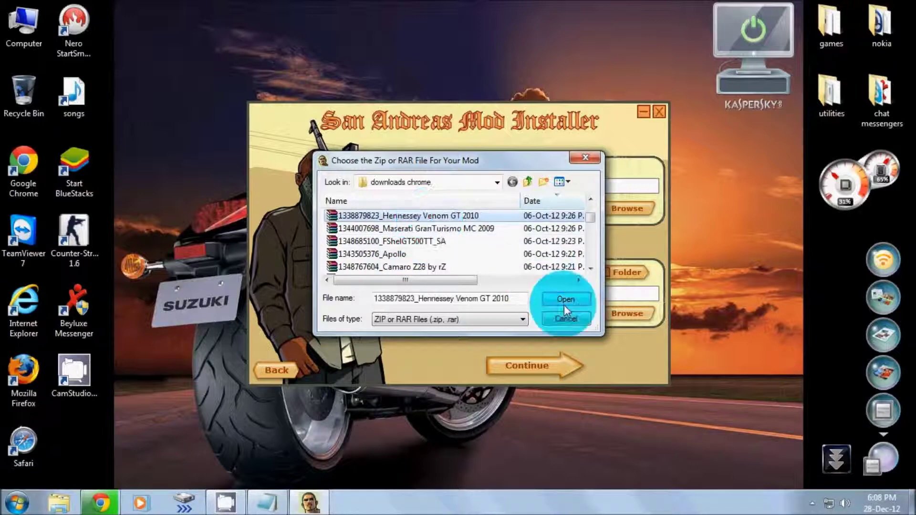
{"action": "left_click", "coordinate": [564, 299]}
- Load the chosen mod and accept its included handling, vehicle IDE and car color lines
{"action": "left_click", "coordinate": [557, 366]}
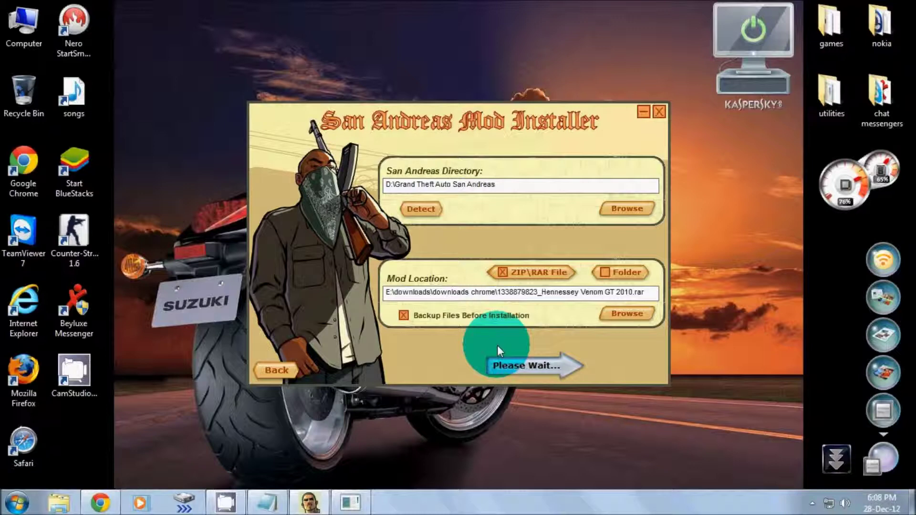
{"action": "left_click", "coordinate": [527, 366]}
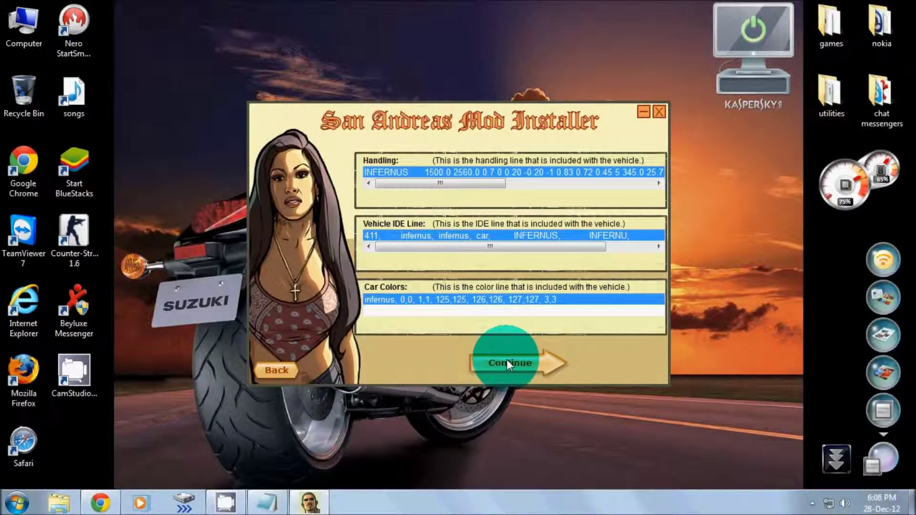
{"action": "left_click", "coordinate": [506, 359]}
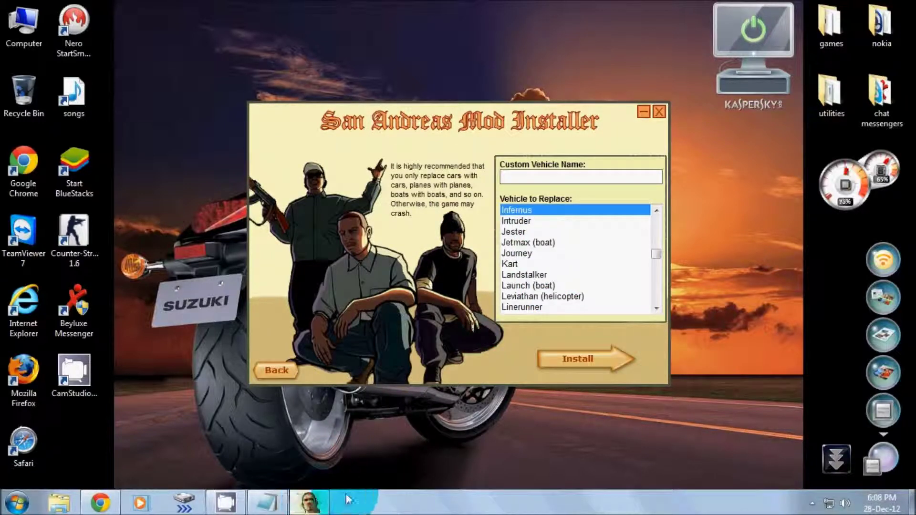
- Switch to Notepad, write "choose the vehicle you want to replace with......", and clear the note
{"action": "left_click", "coordinate": [267, 502]}
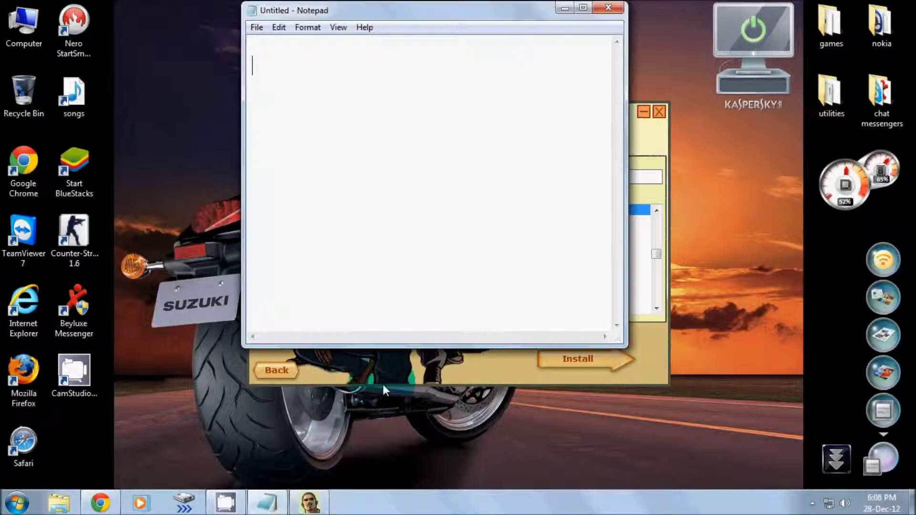
{"action": "type", "text": "choose"}
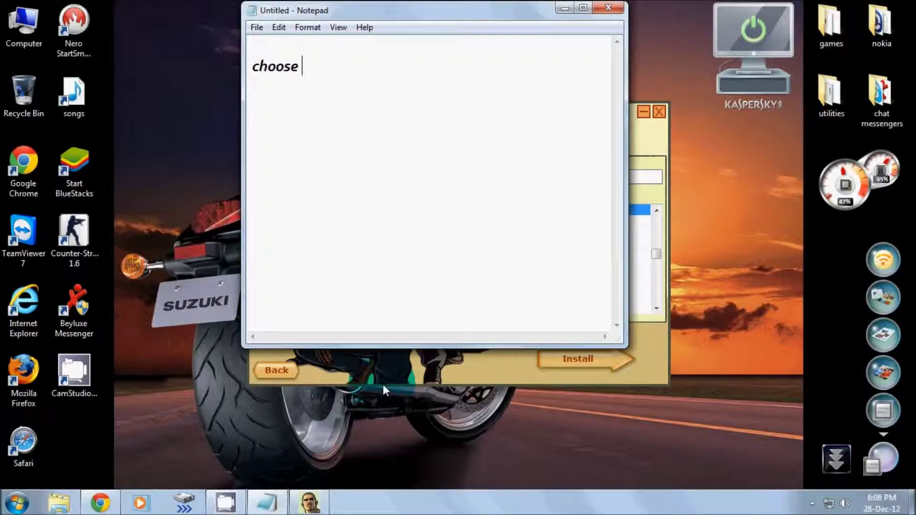
{"action": "type", "text": " the vehic"}
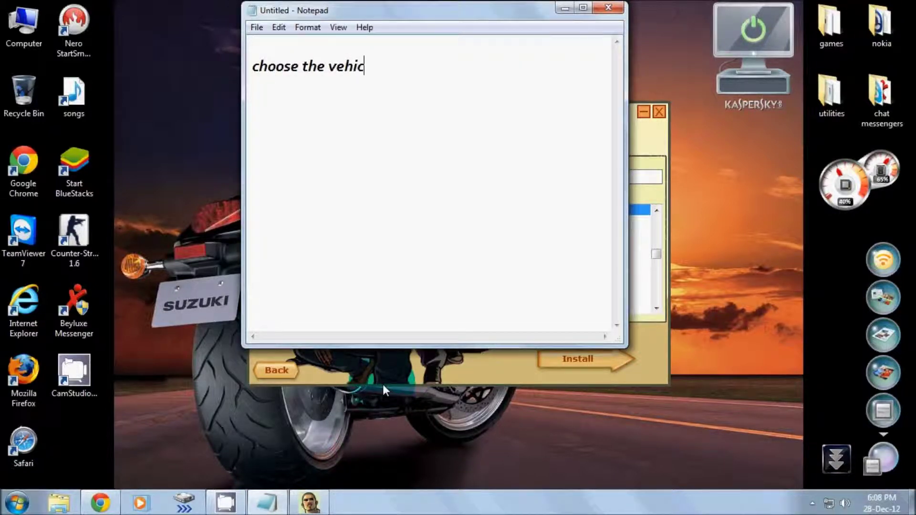
{"action": "type", "text": "le you want to replace with..."}
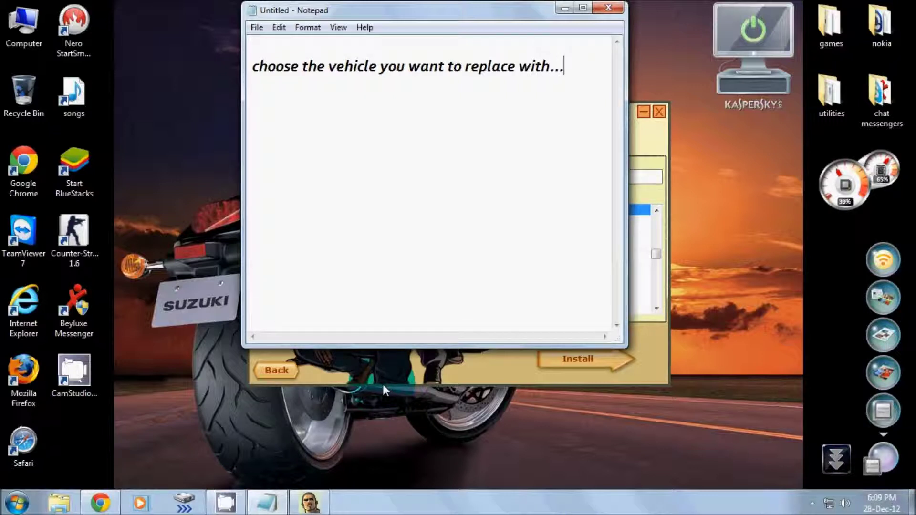
{"action": "key", "text": "ctrl+a"}
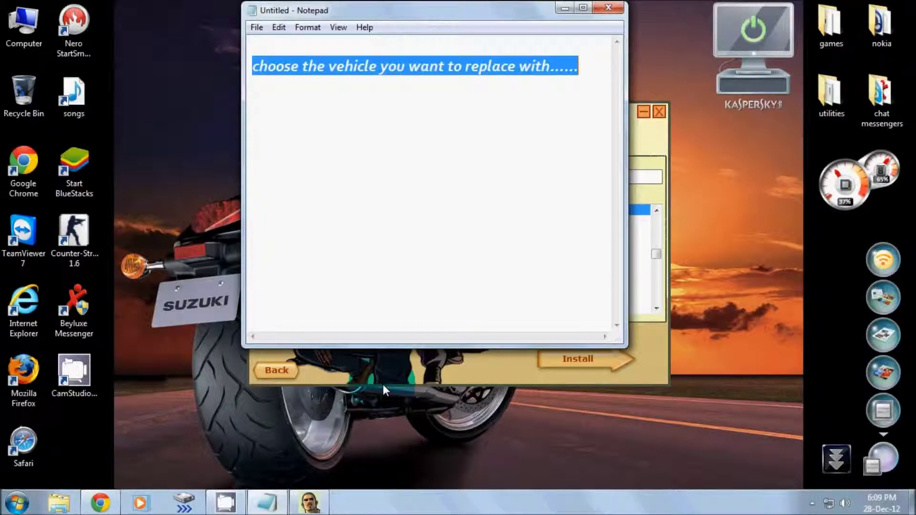
{"action": "key", "text": "BackSpace"}
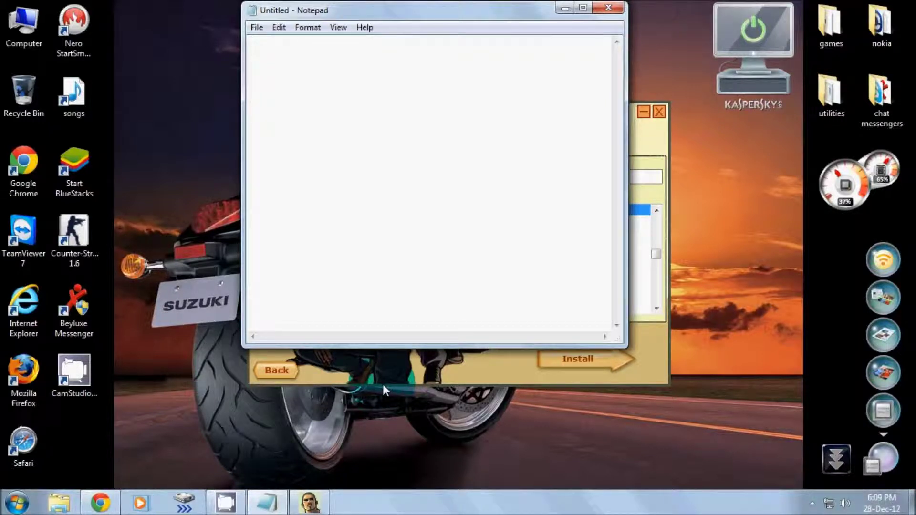
{"action": "left_click", "coordinate": [565, 8]}
- Select Rumpo as the vehicle to replace with the mod
{"action": "scroll", "coordinate": [528, 265], "scroll_direction": "down", "scroll_amount": 7}
{"action": "scroll", "coordinate": [547, 274], "scroll_direction": "down", "scroll_amount": 6}
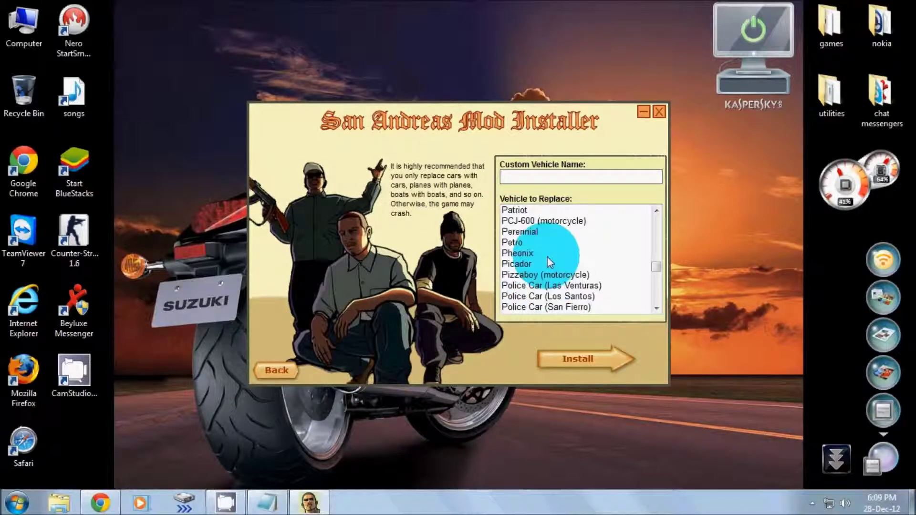
{"action": "scroll", "coordinate": [526, 277], "scroll_direction": "down", "scroll_amount": 2}
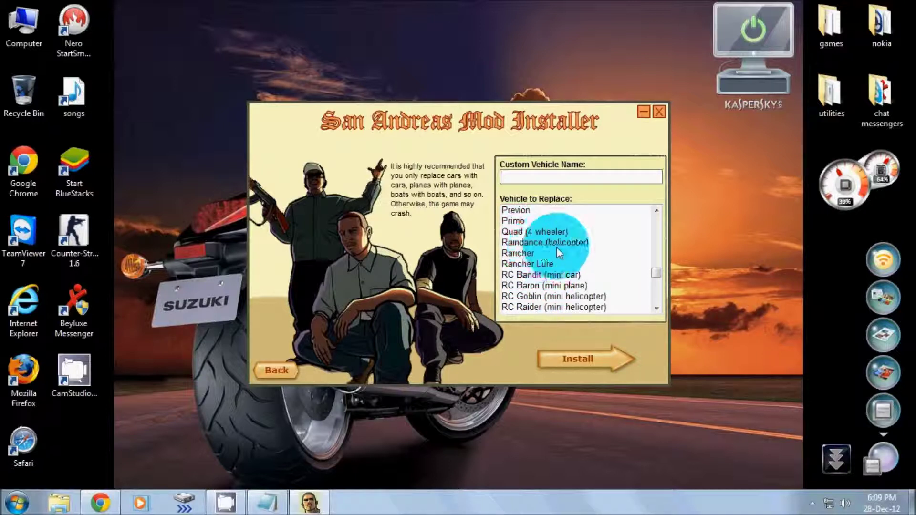
{"action": "scroll", "coordinate": [545, 281], "scroll_direction": "down", "scroll_amount": 1}
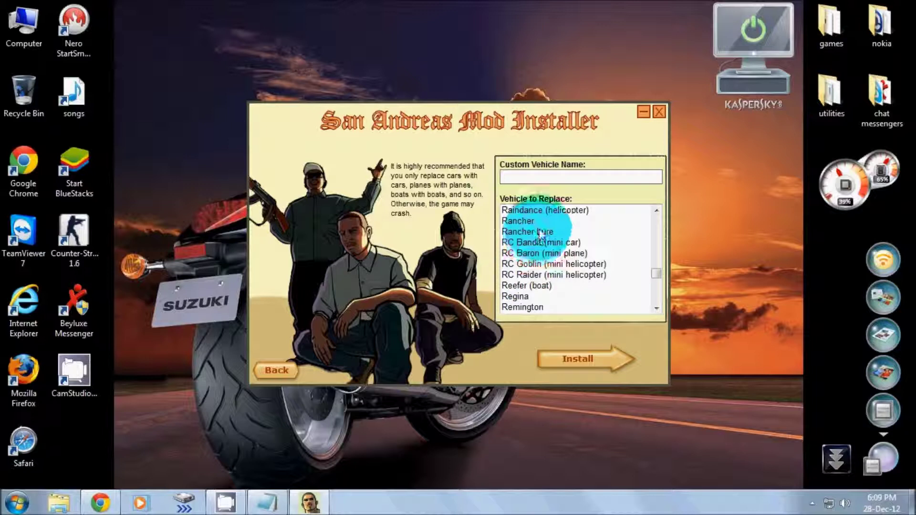
{"action": "scroll", "coordinate": [541, 281], "scroll_direction": "down", "scroll_amount": 1}
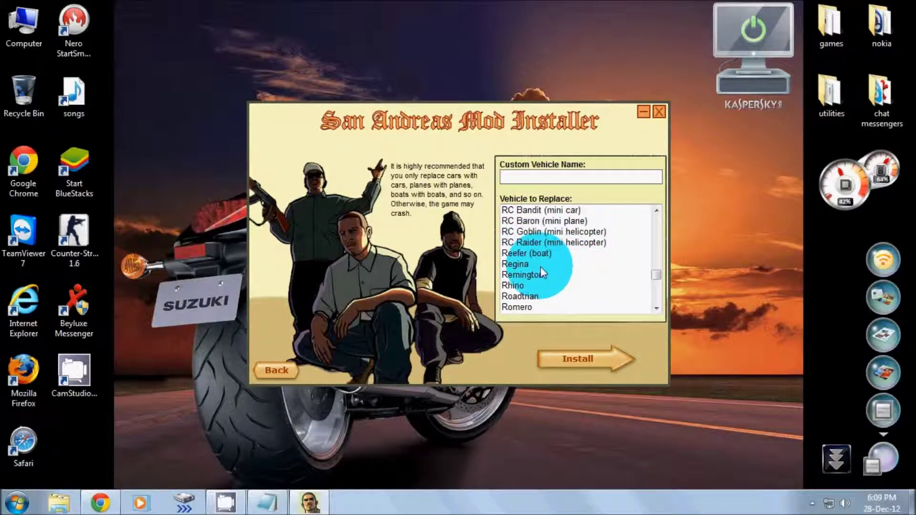
{"action": "scroll", "coordinate": [548, 281], "scroll_direction": "down", "scroll_amount": 1}
{"action": "scroll", "coordinate": [562, 285], "scroll_direction": "down", "scroll_amount": 1}
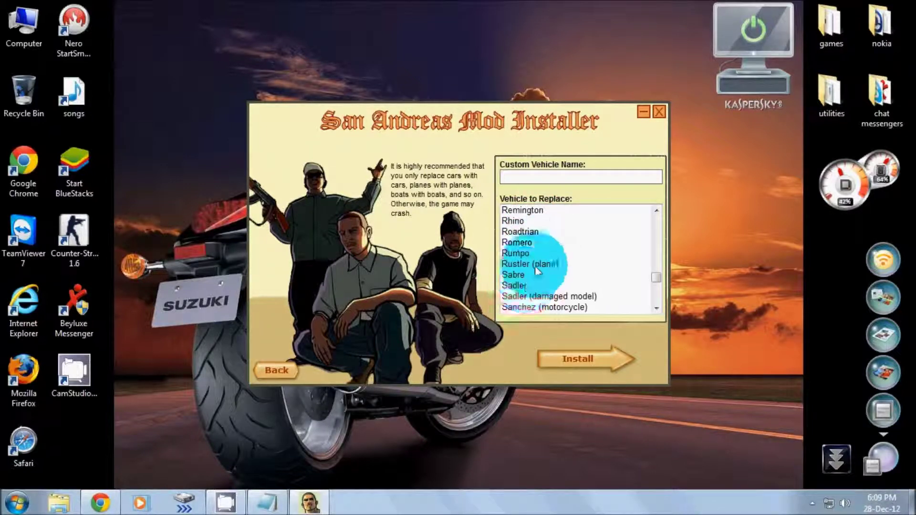
{"action": "left_click", "coordinate": [522, 253]}
{"action": "left_click", "coordinate": [542, 178]}
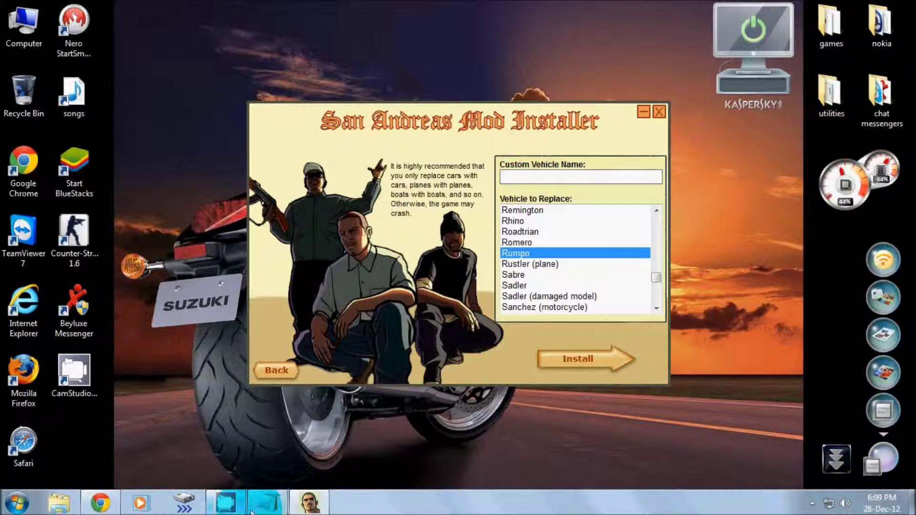
- Switch to Notepad, write "give aname for your vehicle", and clear the note without closing Notepad
{"action": "left_click", "coordinate": [275, 504]}
{"action": "type", "text": "give aname for your vehicle"}
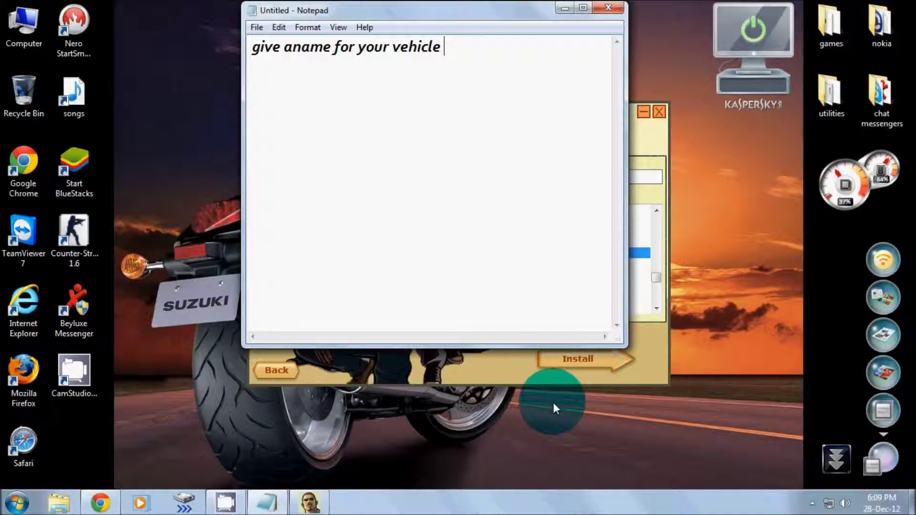
{"action": "left_click", "coordinate": [608, 9]}
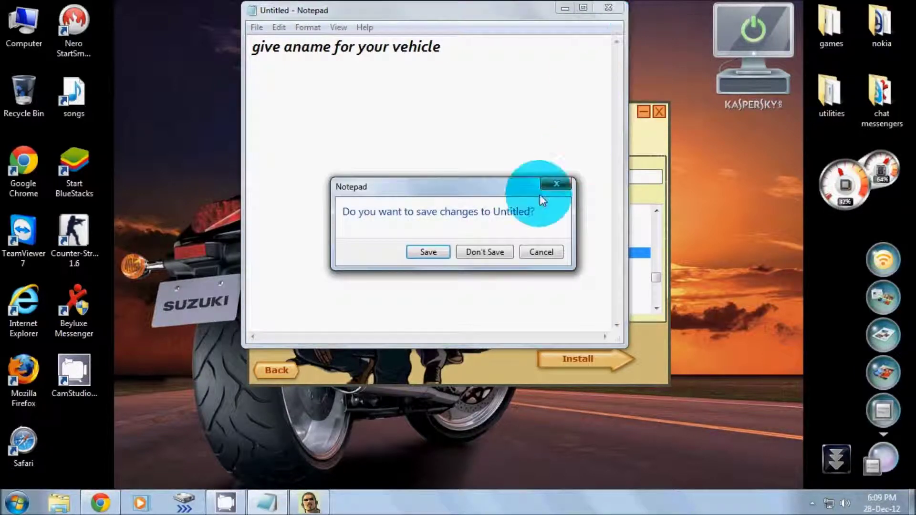
{"action": "left_click", "coordinate": [534, 252]}
{"action": "key", "text": "ctrl+a"}
{"action": "key", "text": "Delete"}
{"action": "left_click", "coordinate": [564, 9]}
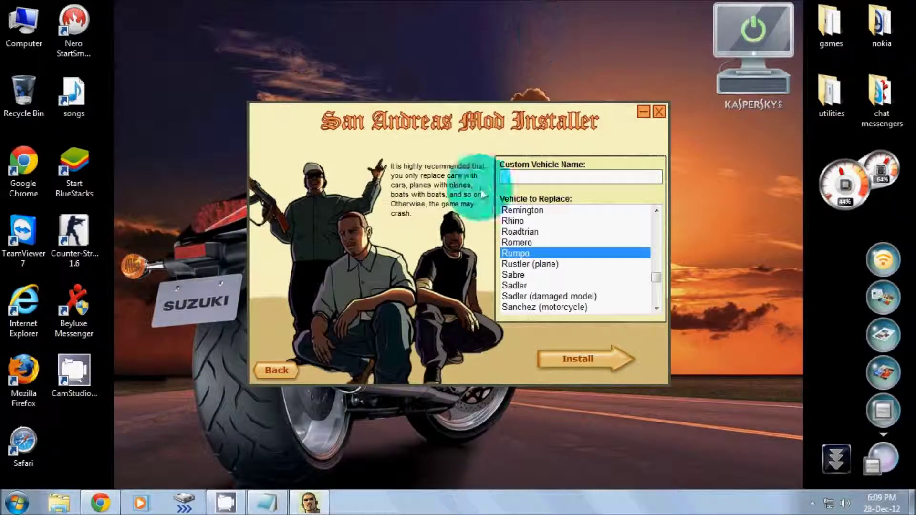
- Enter a custom vehicle name beginning with "cadil", install the mod over Rumpo, and exit the installer
{"action": "left_click", "coordinate": [524, 176]}
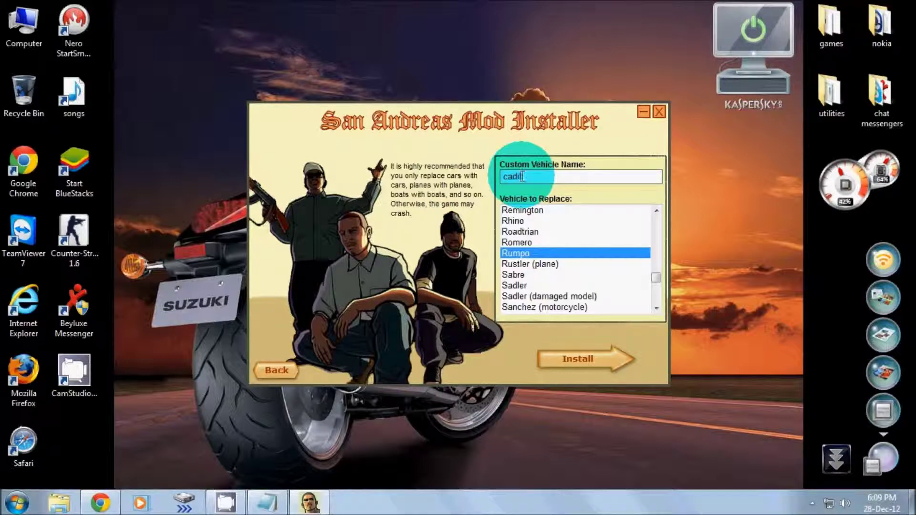
{"action": "left_click", "coordinate": [588, 364]}
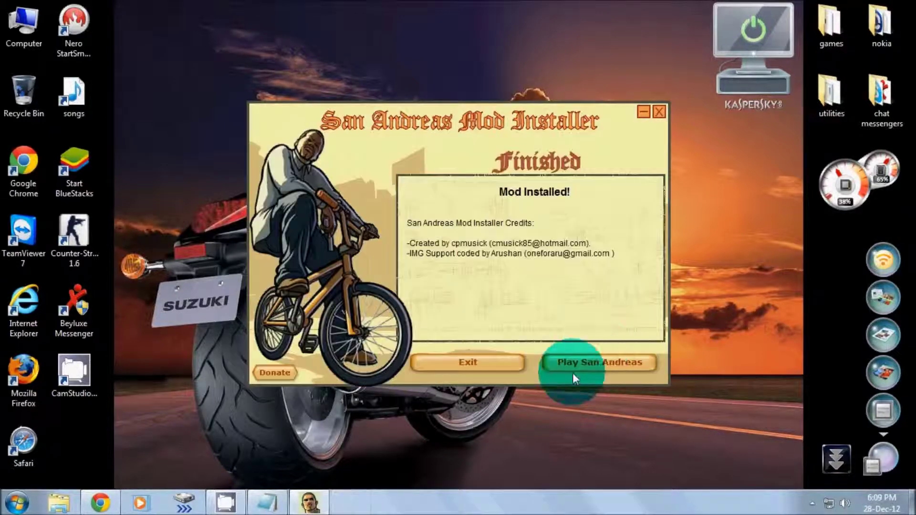
{"action": "left_click", "coordinate": [444, 366]}
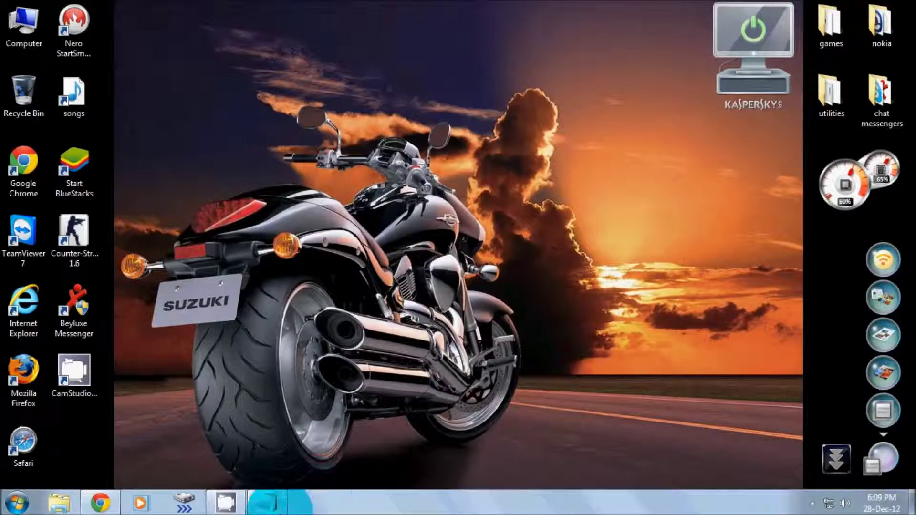
- Switch to Notepad and write a "done" note about going to the game, replace it with "subscribe for more videos", and clear the note
{"action": "left_click", "coordinate": [239, 510]}
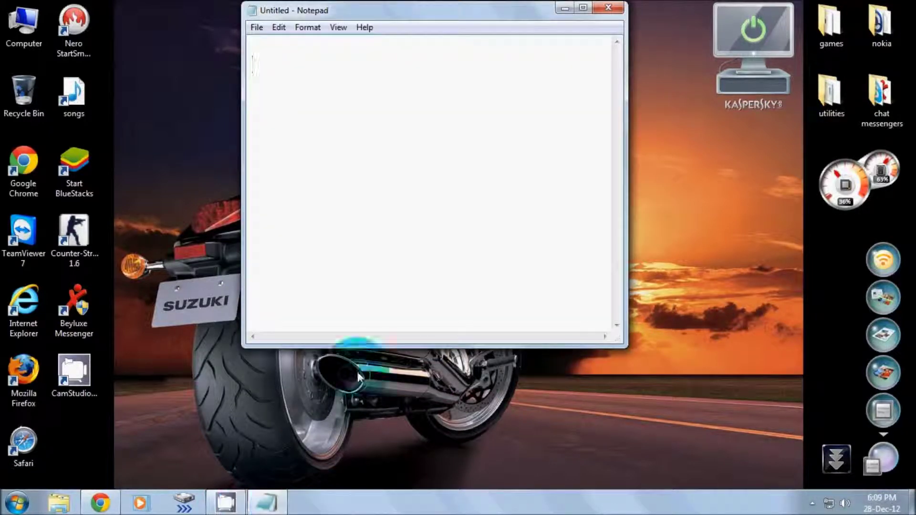
{"action": "type", "text": "done"}
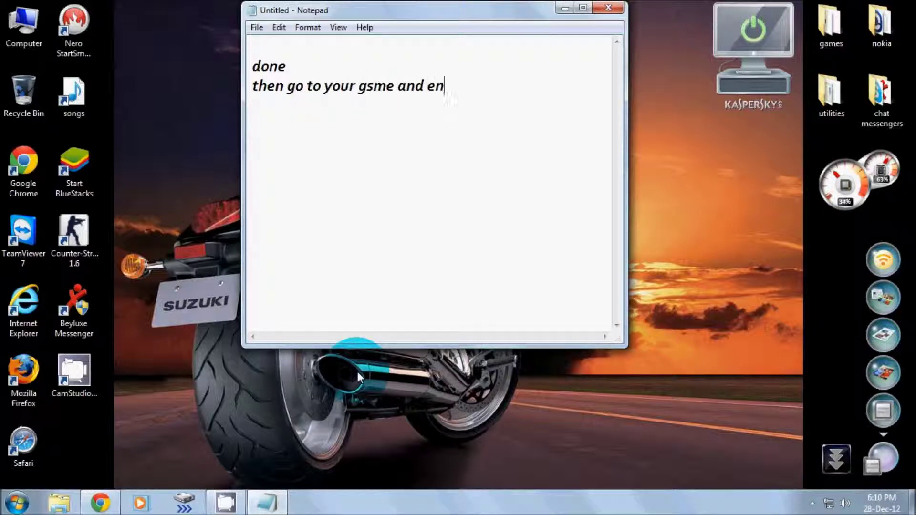
{"action": "key", "text": "ctrl+a"}
{"action": "key", "text": "BackSpace"}
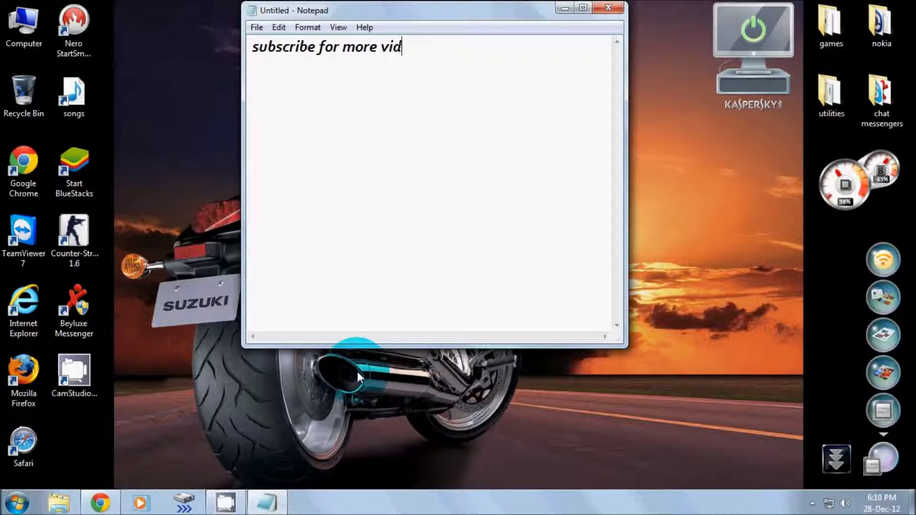
{"action": "key", "text": "ctrl+a"}
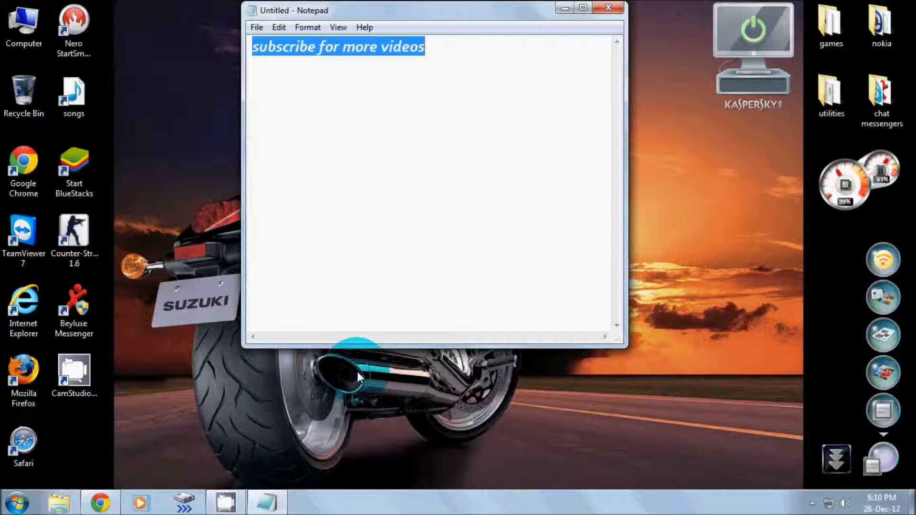
{"action": "key", "text": "Delete"}
- Write "thanks for watching" in the note and close Notepad without saving
{"action": "type", "text": "tha"}
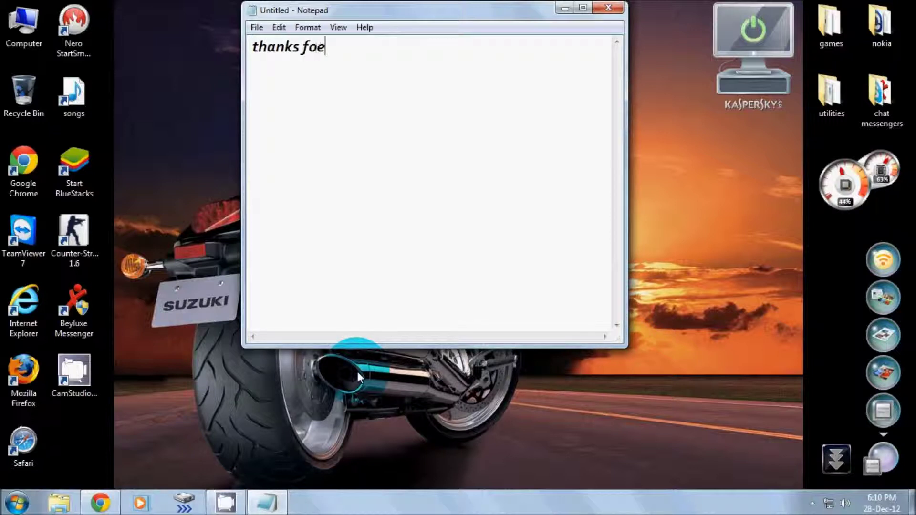
{"action": "type", "text": "nks for watching"}
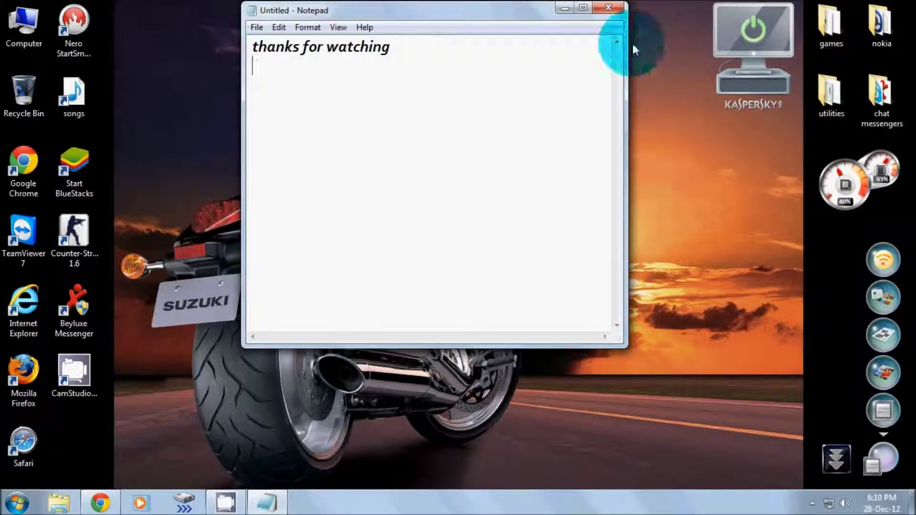
{"action": "left_click", "coordinate": [609, 8]}
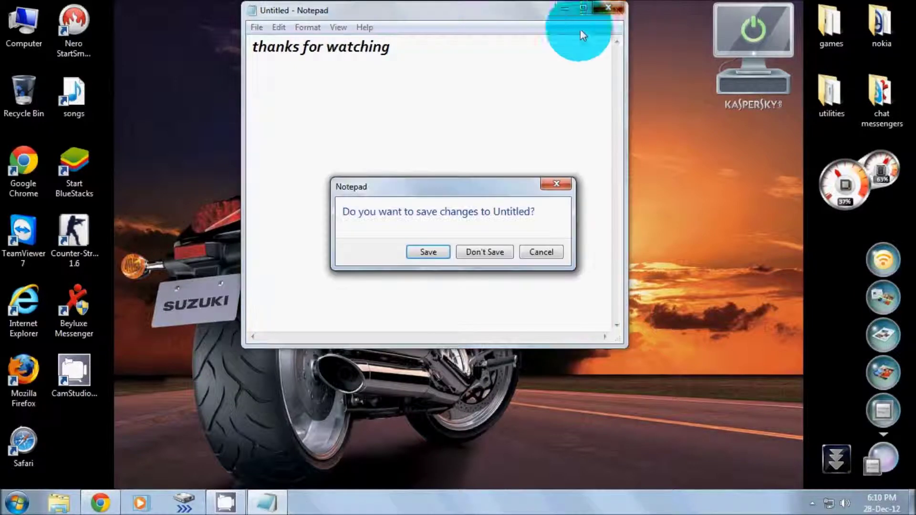
{"action": "left_click", "coordinate": [504, 257]}
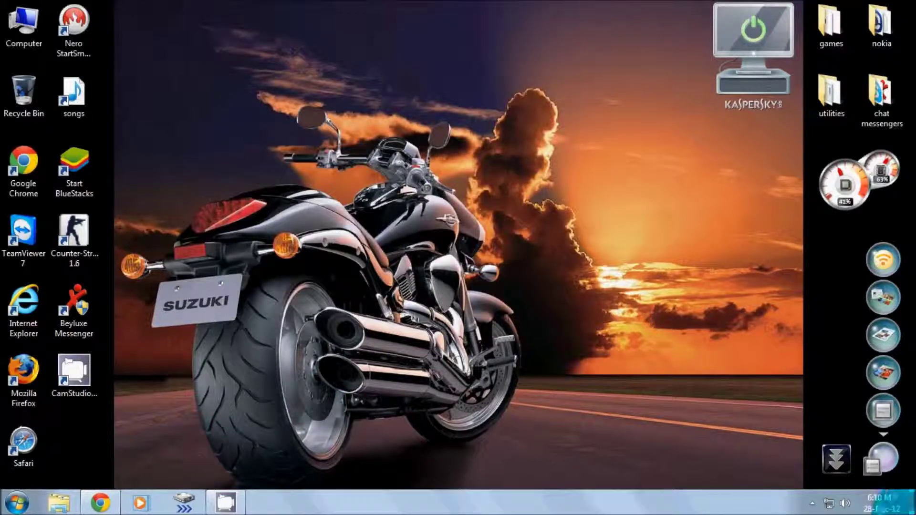
{"action": "left_click", "coordinate": [814, 504]}
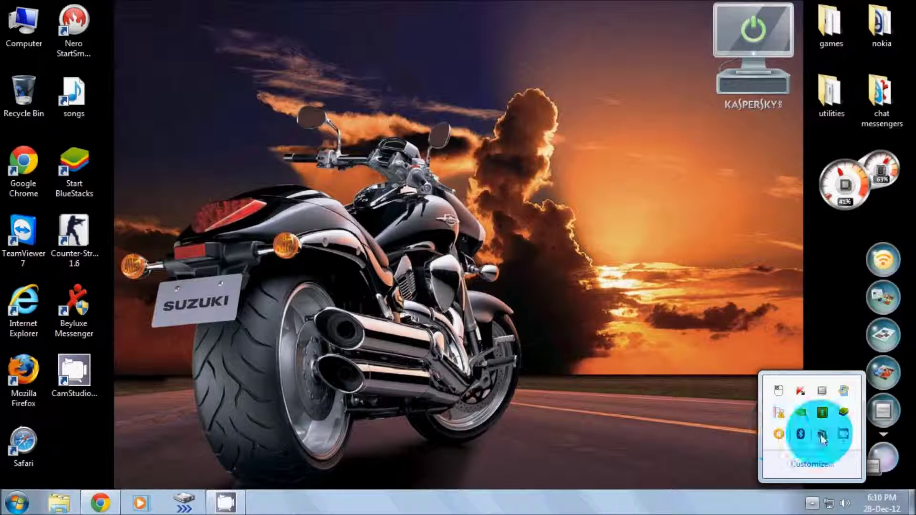
{"action": "right_click", "coordinate": [842, 435]}
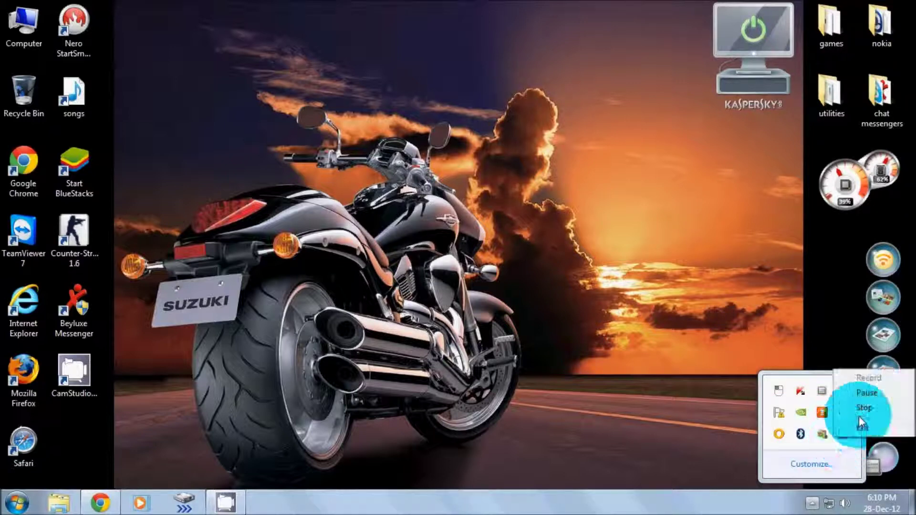